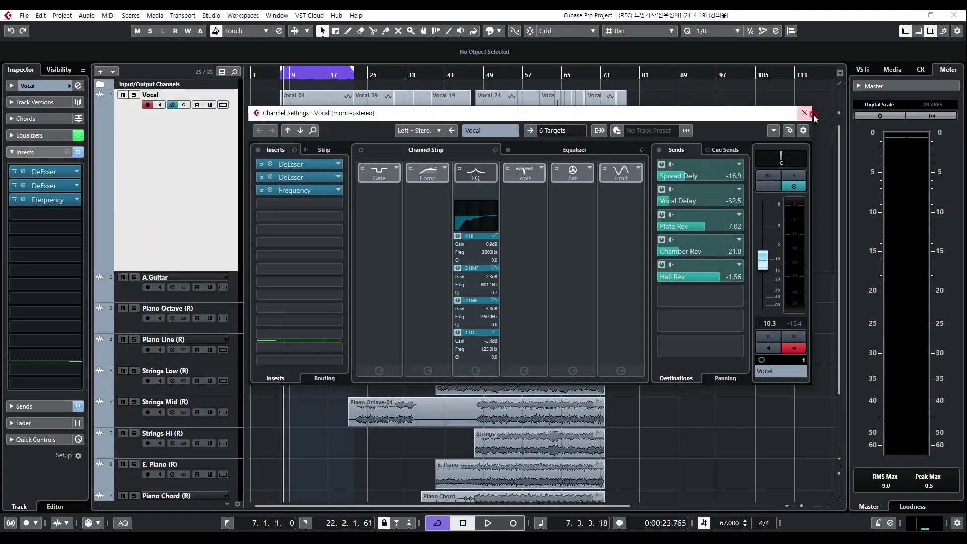
pyautogui.moveTo(762, 116)
pyautogui.mouseDown()
pyautogui.moveTo(734, 127)
pyautogui.moveTo(765, 99)
pyautogui.mouseUp()
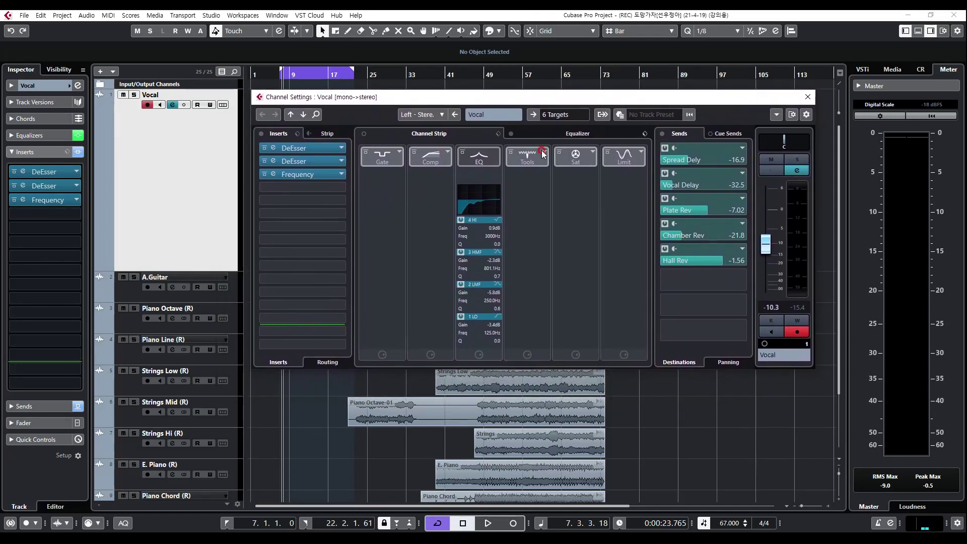
pyautogui.click(431, 162)
pyautogui.moveTo(442, 100); pyautogui.dragTo(437, 250)
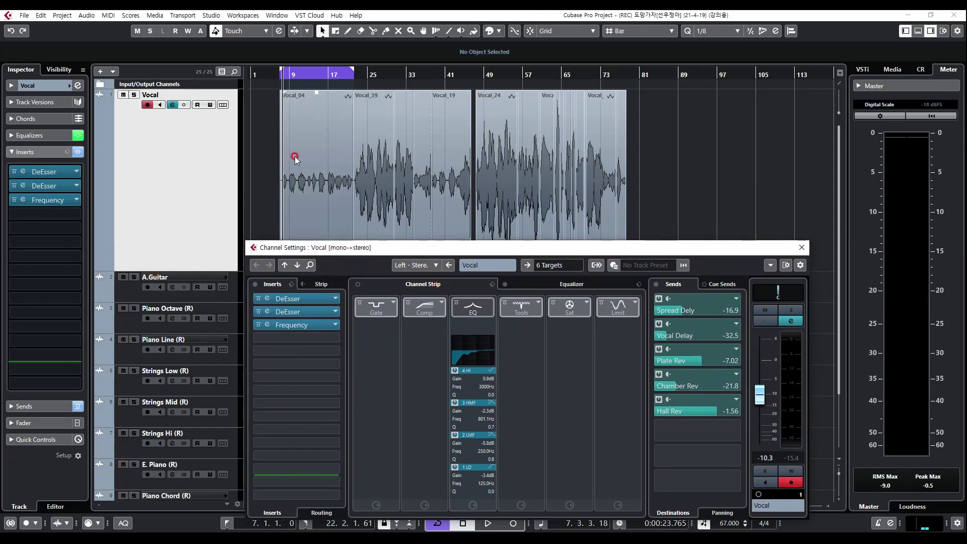
pyautogui.moveTo(466, 247); pyautogui.dragTo(465, 204)
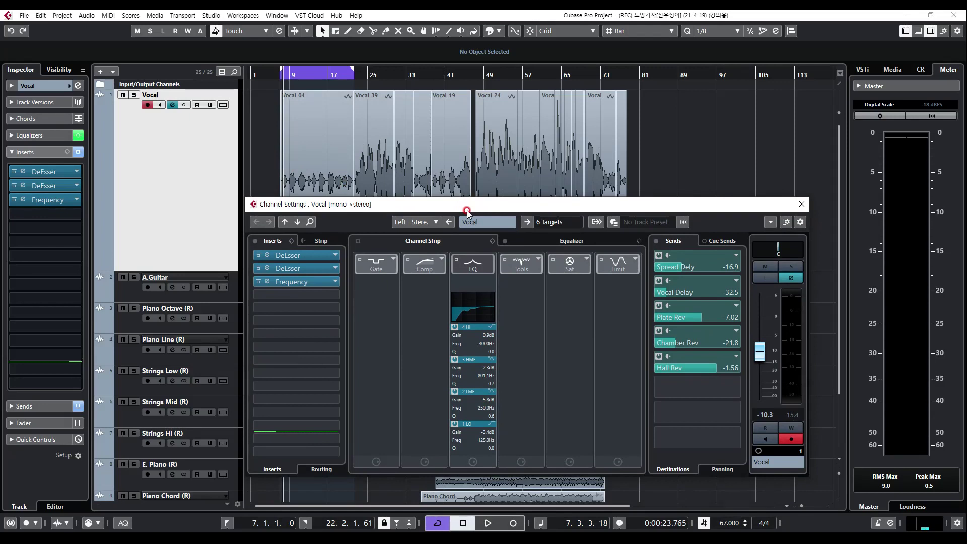
pyautogui.moveTo(467, 210); pyautogui.dragTo(475, 127)
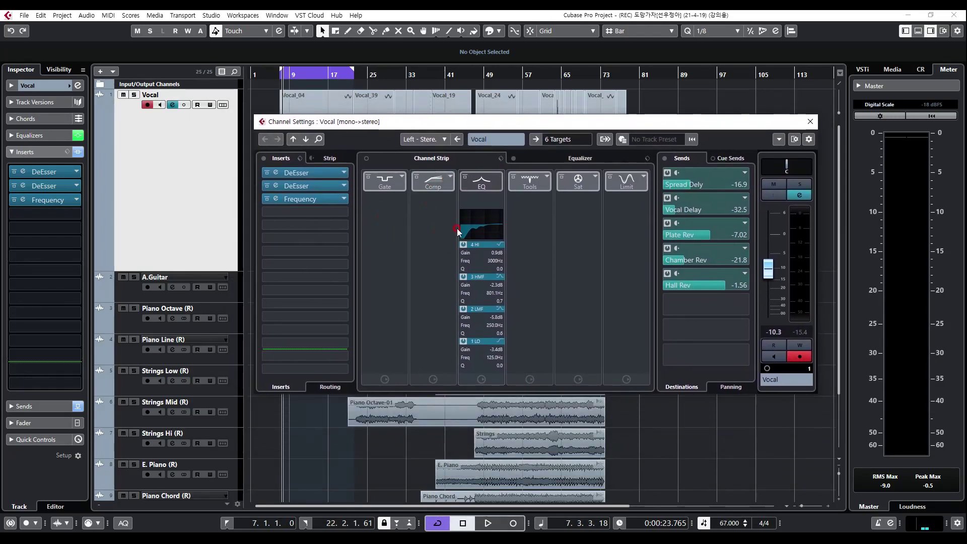
pyautogui.click(286, 212)
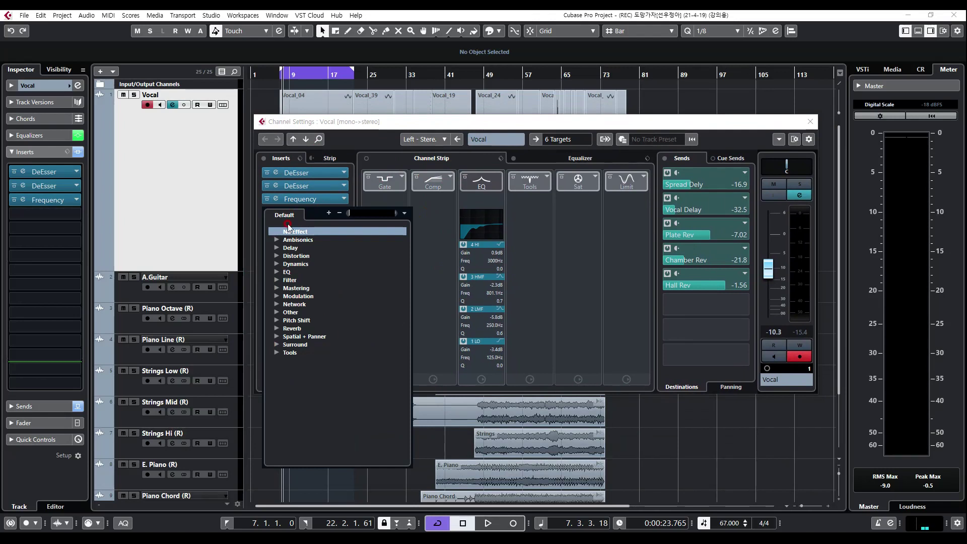
pyautogui.click(383, 121)
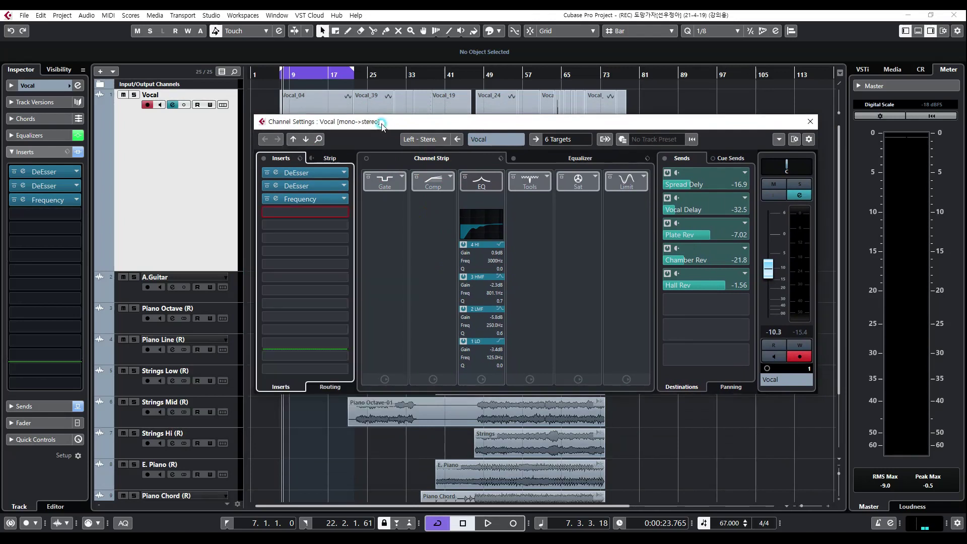
pyautogui.click(28, 152)
pyautogui.click(30, 151)
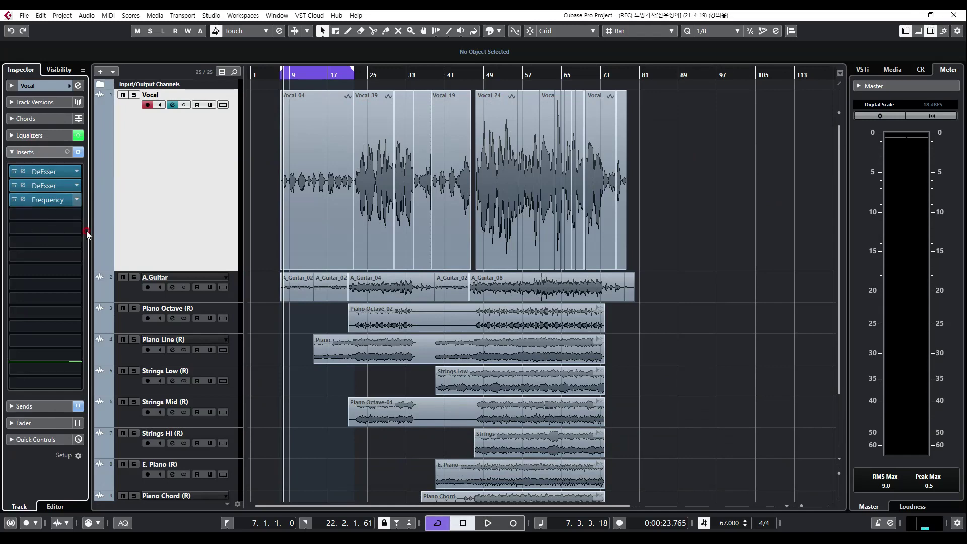
# Step: Open the Vocal channel settings and load the Dynamics Compressor into the fourth insert slot
pyautogui.click(173, 105)
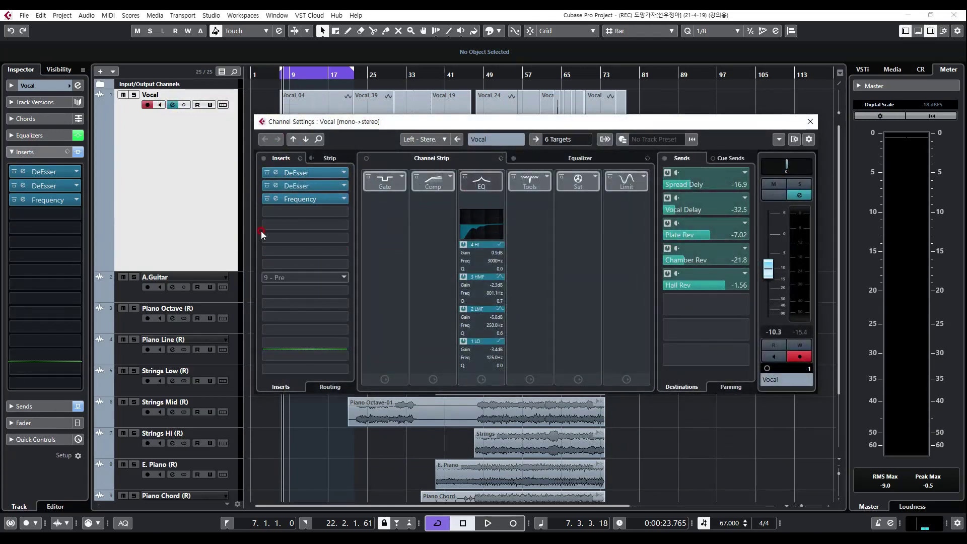
pyautogui.click(295, 222)
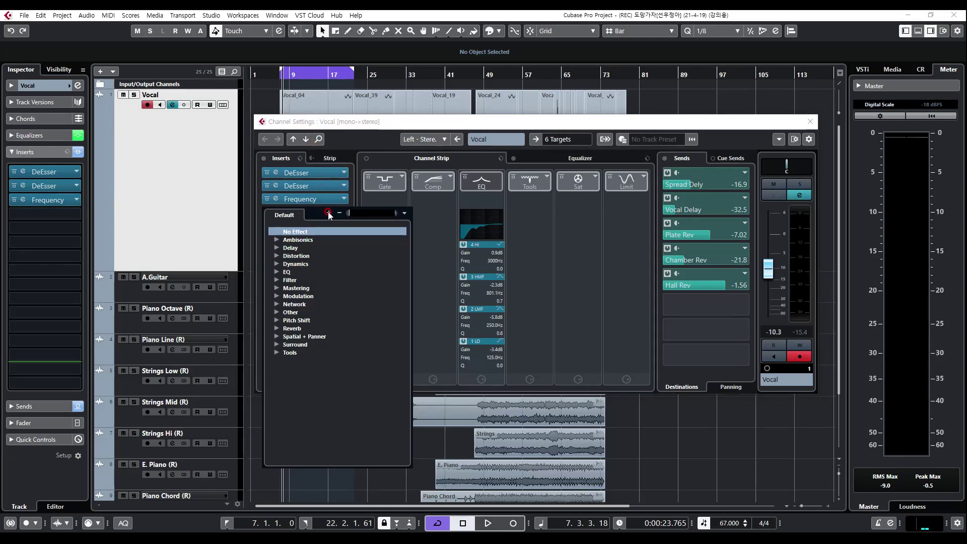
pyautogui.click(278, 264)
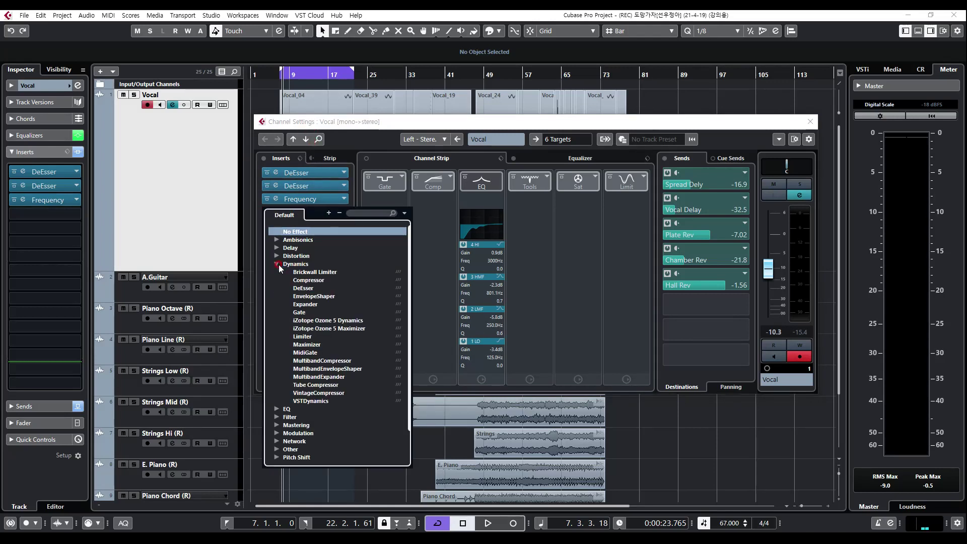
pyautogui.click(313, 281)
pyautogui.moveTo(634, 94); pyautogui.dragTo(397, 71)
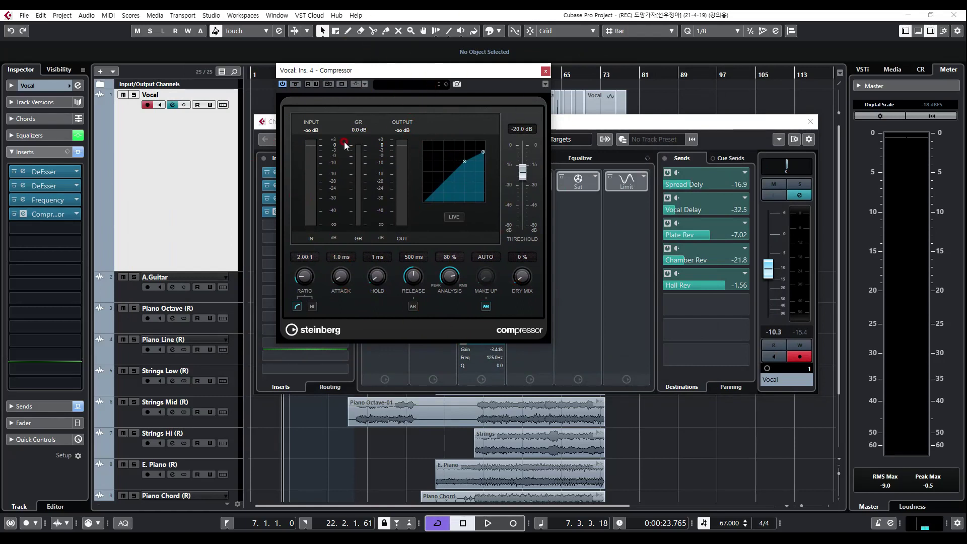
# Step: Load the Soft Lead Vocals preset from the vocal presets into the compressor
pyautogui.click(391, 89)
pyautogui.click(423, 126)
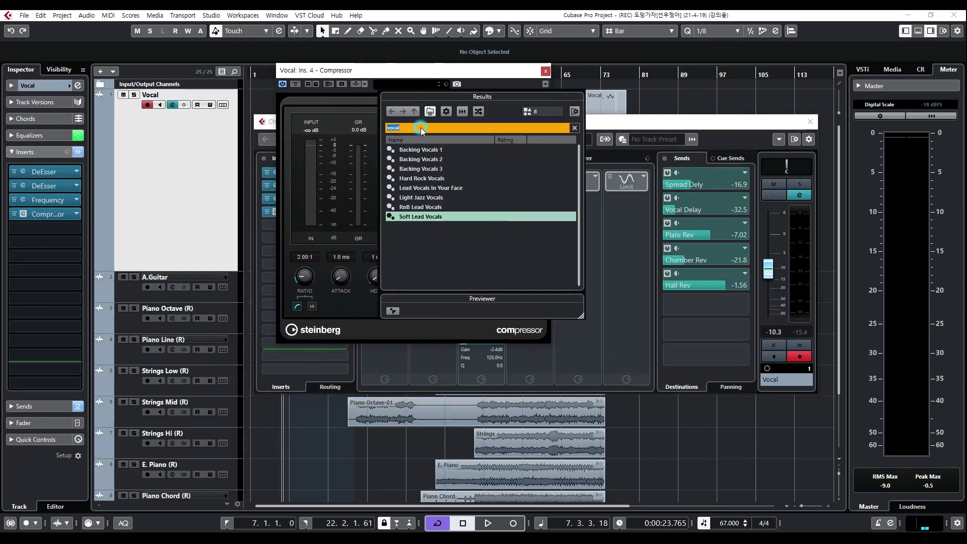
pyautogui.click(421, 128)
pyautogui.click(400, 218)
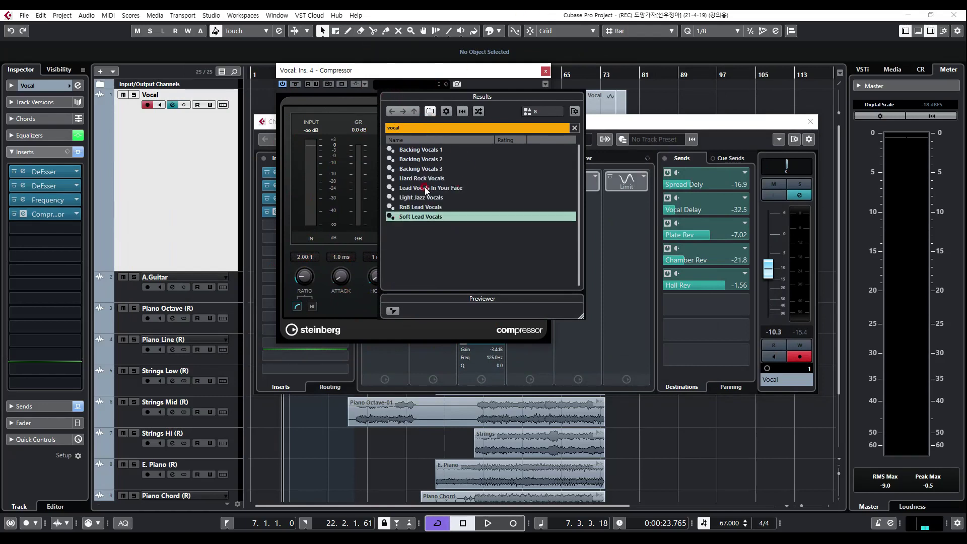
pyautogui.doubleClick(410, 216)
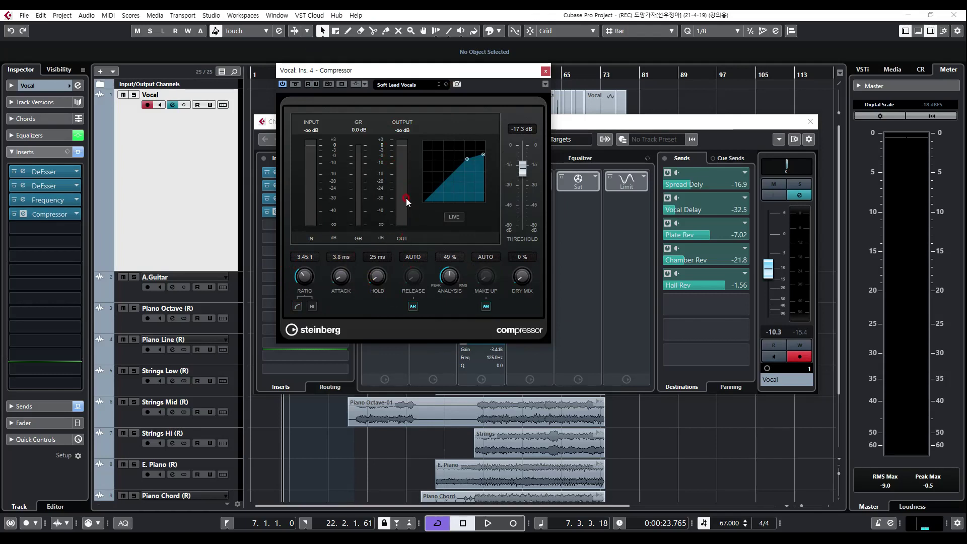
# Step: Play the vocal section while setting the compressor's ratio to 4.08:1 and threshold to -21.8 dB, ending with playback stopped
pyautogui.moveTo(322, 70); pyautogui.dragTo(318, 139)
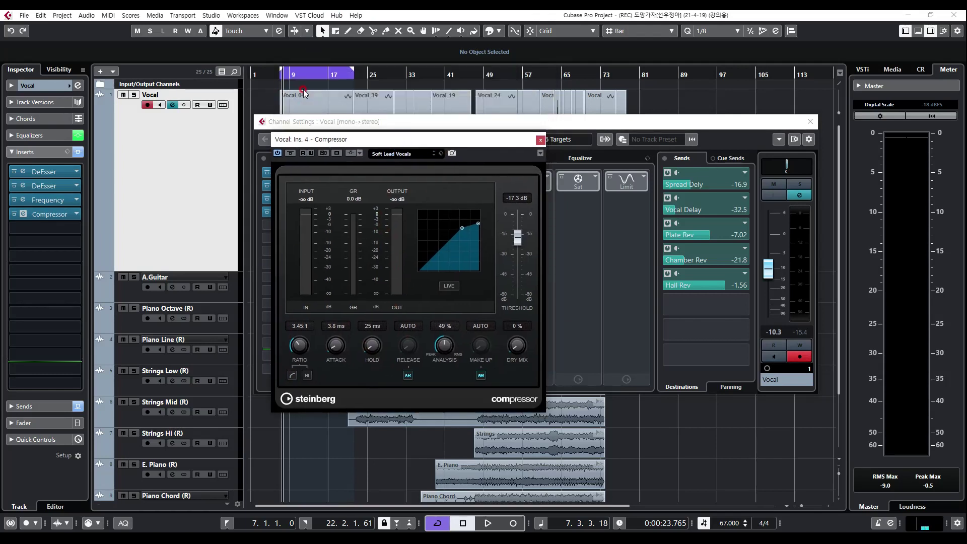
pyautogui.press('space')
pyautogui.click(379, 198)
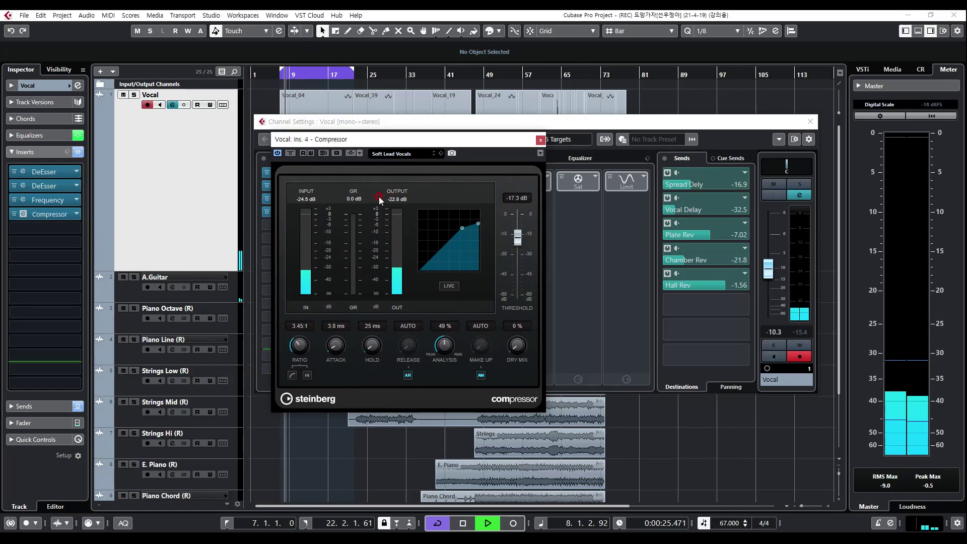
pyautogui.click(299, 346)
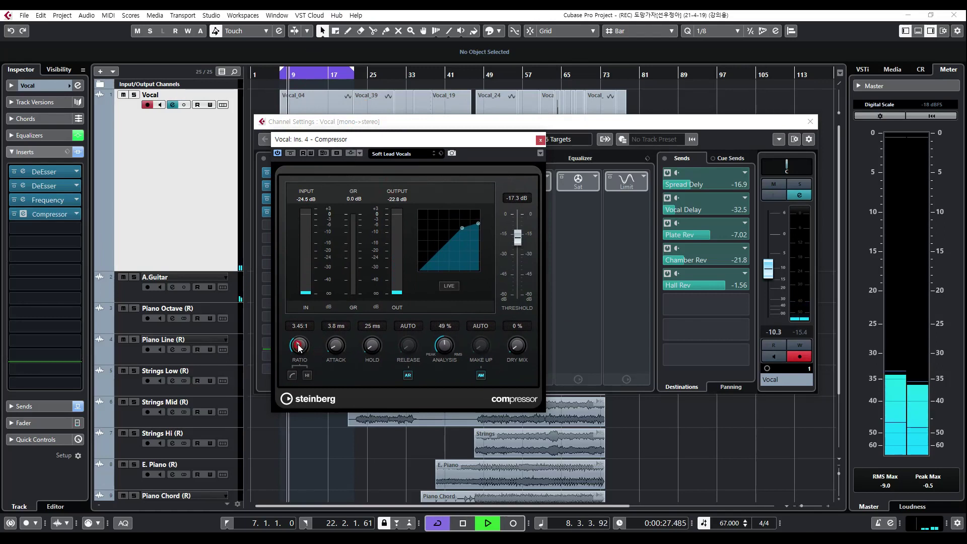
pyautogui.moveTo(299, 346); pyautogui.dragTo(298, 343)
pyautogui.moveTo(518, 240); pyautogui.dragTo(519, 244)
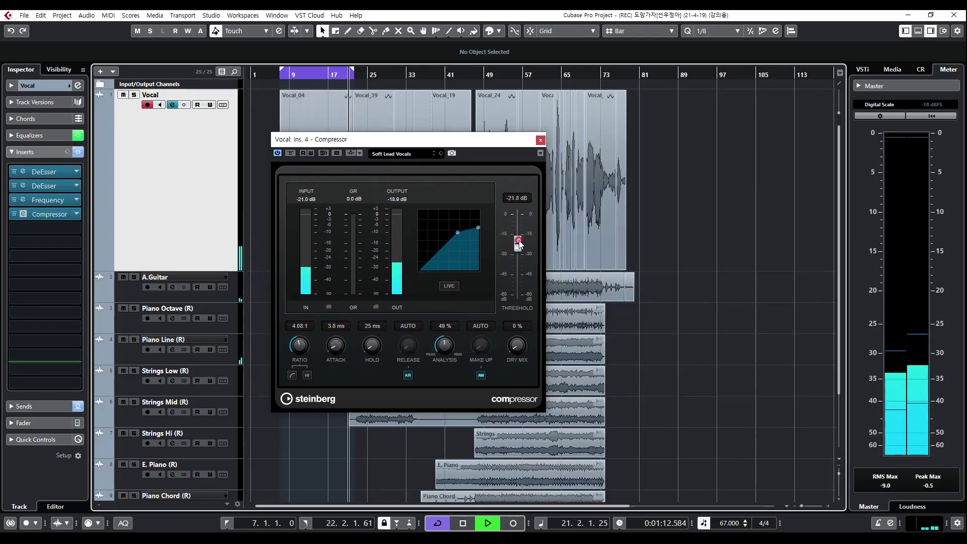
pyautogui.press('space')
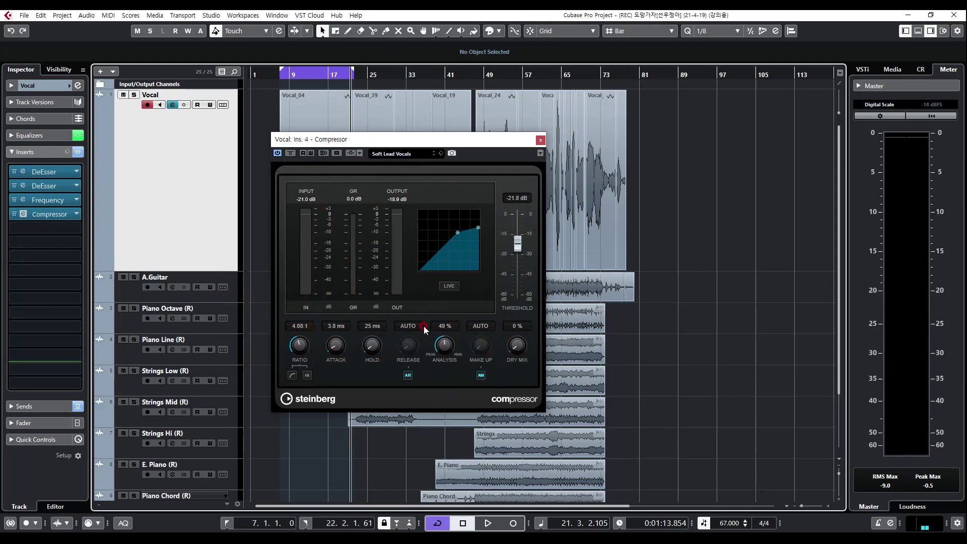
# Step: Close the compressor and reopen it from the fourth insert in the Vocal channel settings
pyautogui.moveTo(409, 144); pyautogui.dragTo(411, 111)
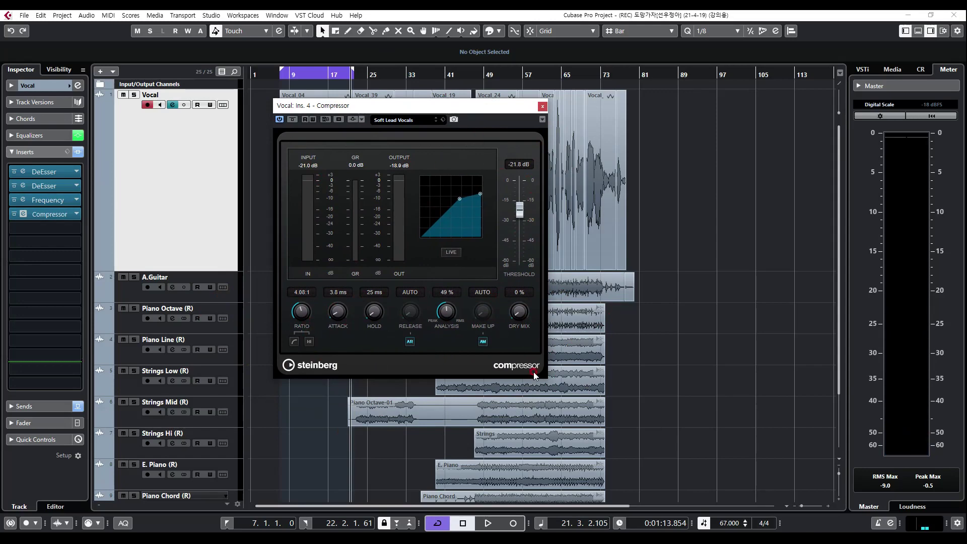
pyautogui.click(542, 106)
pyautogui.click(174, 104)
pyautogui.click(284, 211)
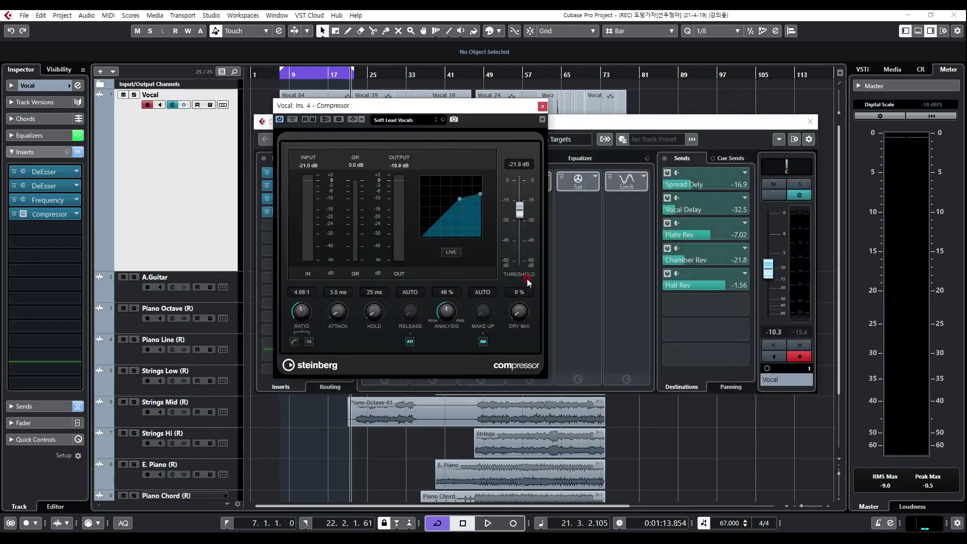
pyautogui.moveTo(402, 111)
pyautogui.mouseDown()
pyautogui.moveTo(464, 108)
pyautogui.moveTo(388, 107)
pyautogui.mouseUp()
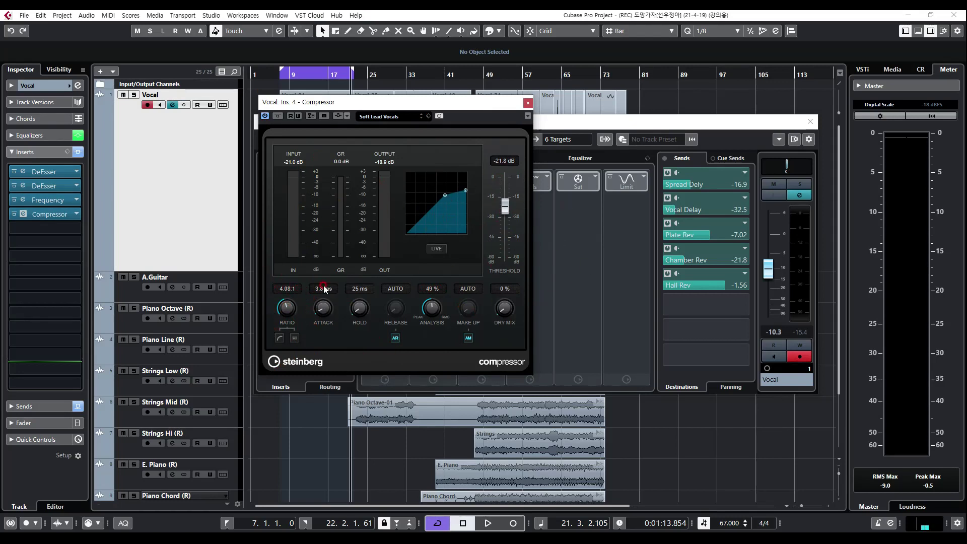
# Step: Try a different compression curve with the ratio at 2.95:1 and the threshold at -27.0 dB
pyautogui.moveTo(290, 312); pyautogui.dragTo(296, 349)
pyautogui.moveTo(465, 185); pyautogui.dragTo(464, 158)
pyautogui.moveTo(508, 210)
pyautogui.mouseDown()
pyautogui.moveTo(508, 201)
pyautogui.moveTo(504, 227)
pyautogui.moveTo(506, 183)
pyautogui.moveTo(488, 276)
pyautogui.moveTo(505, 204)
pyautogui.mouseUp()
pyautogui.click(505, 206)
pyautogui.moveTo(506, 208)
pyautogui.mouseDown()
pyautogui.moveTo(506, 260)
pyautogui.moveTo(507, 190)
pyautogui.moveTo(511, 218)
pyautogui.mouseUp()
pyautogui.moveTo(285, 305); pyautogui.dragTo(294, 281)
pyautogui.moveTo(387, 105); pyautogui.dragTo(385, 125)
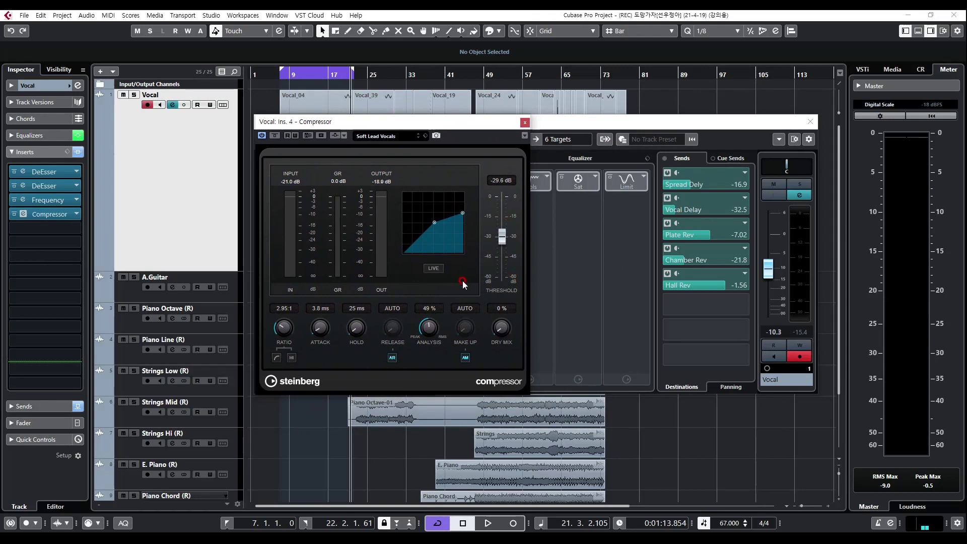
pyautogui.moveTo(501, 241)
pyautogui.mouseDown()
pyautogui.moveTo(502, 224)
pyautogui.moveTo(503, 233)
pyautogui.mouseUp()
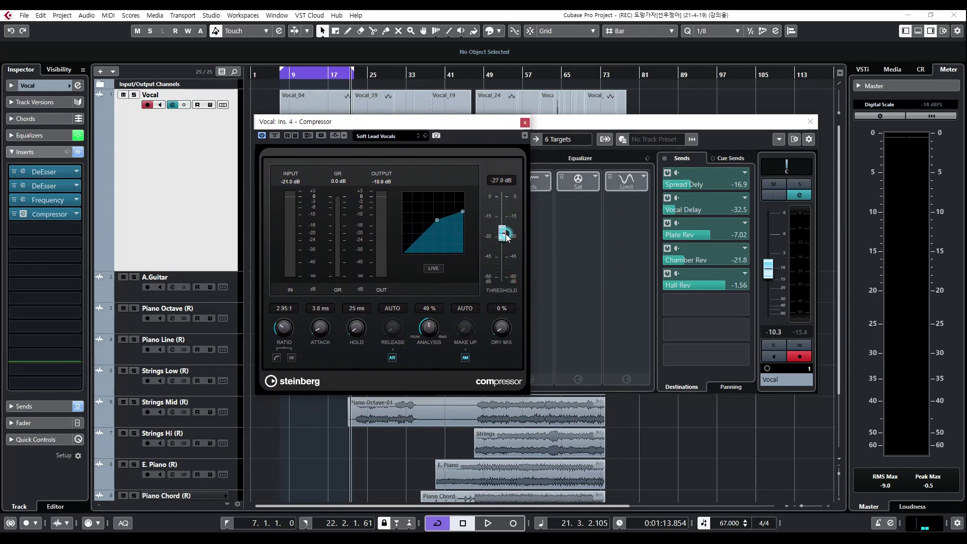
# Step: Loop about bars 20 to 35 and, during playback, set the compressor's threshold to -23.6 dB and ratio to 4.11:1
pyautogui.moveTo(325, 76); pyautogui.dragTo(404, 73)
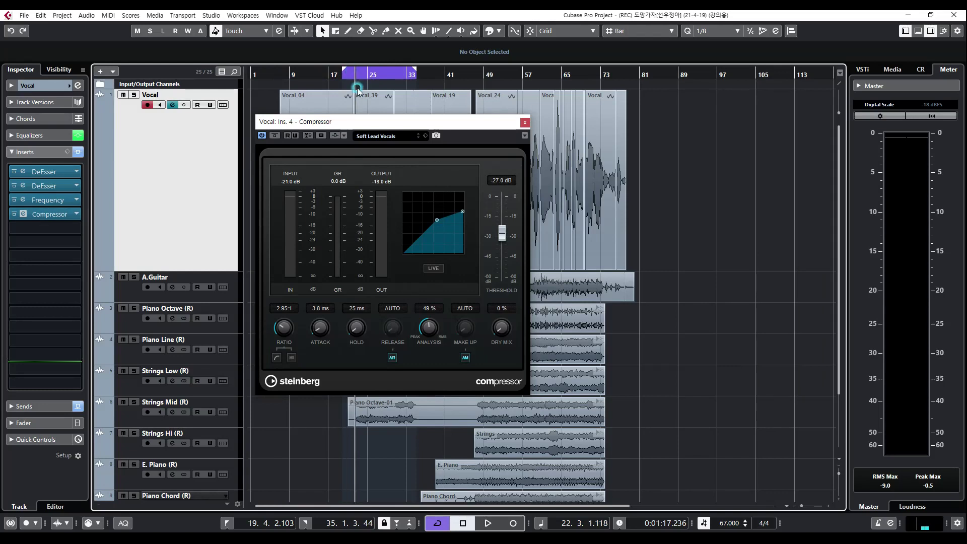
pyautogui.press('space')
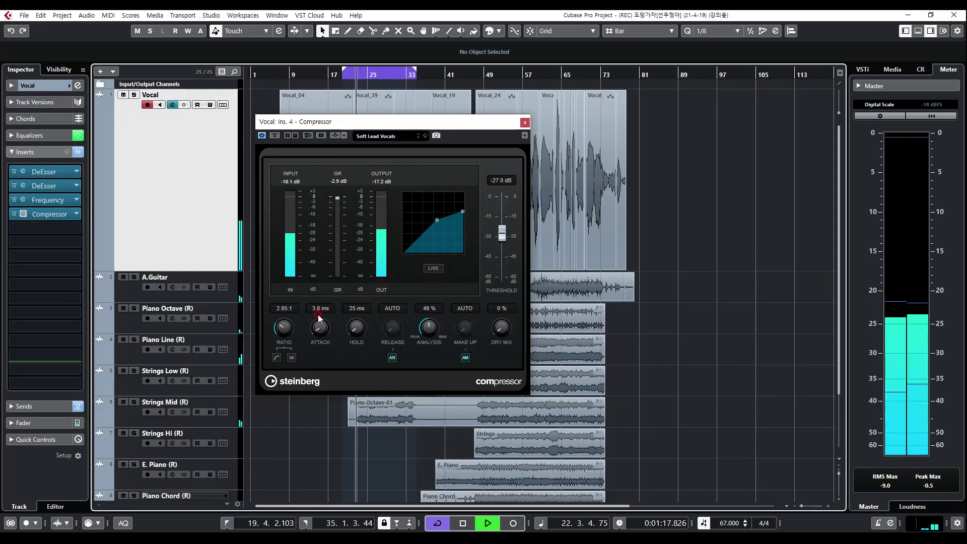
pyautogui.moveTo(502, 233)
pyautogui.mouseDown()
pyautogui.moveTo(502, 219)
pyautogui.moveTo(507, 230)
pyautogui.mouseUp()
pyautogui.moveTo(283, 327); pyautogui.dragTo(286, 323)
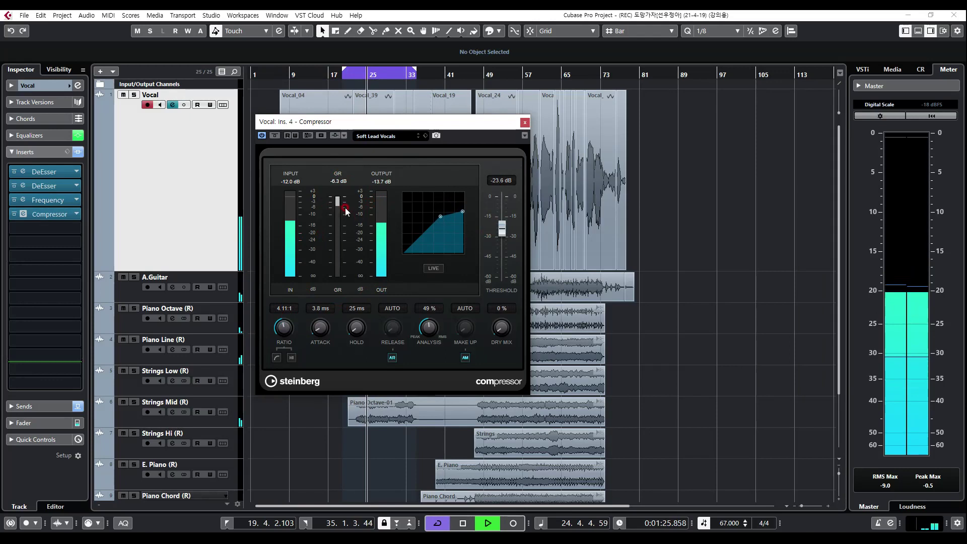
# Step: Examine the compressor's gain reduction meter alongside the input and output levels and the compression curve, with a short playback
pyautogui.click(333, 200)
pyautogui.click(331, 208)
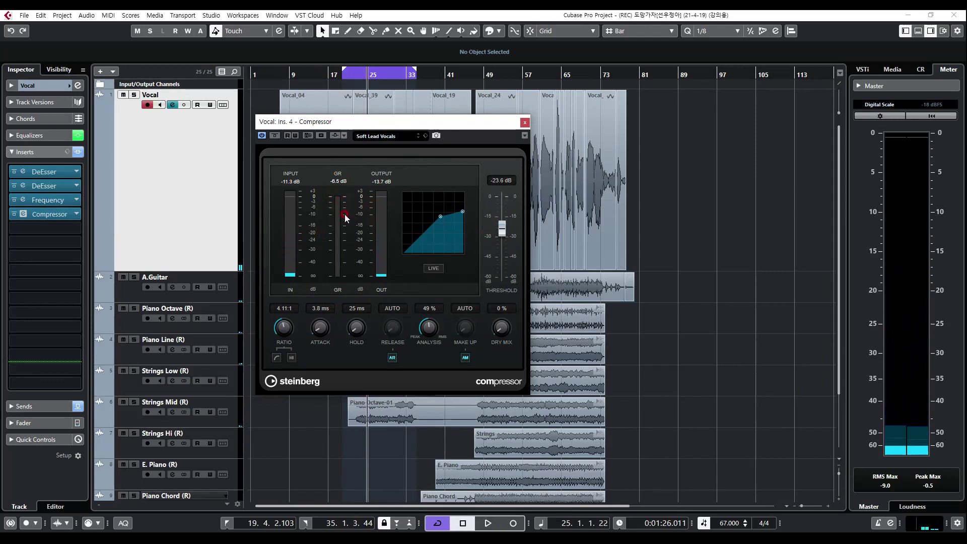
pyautogui.click(328, 205)
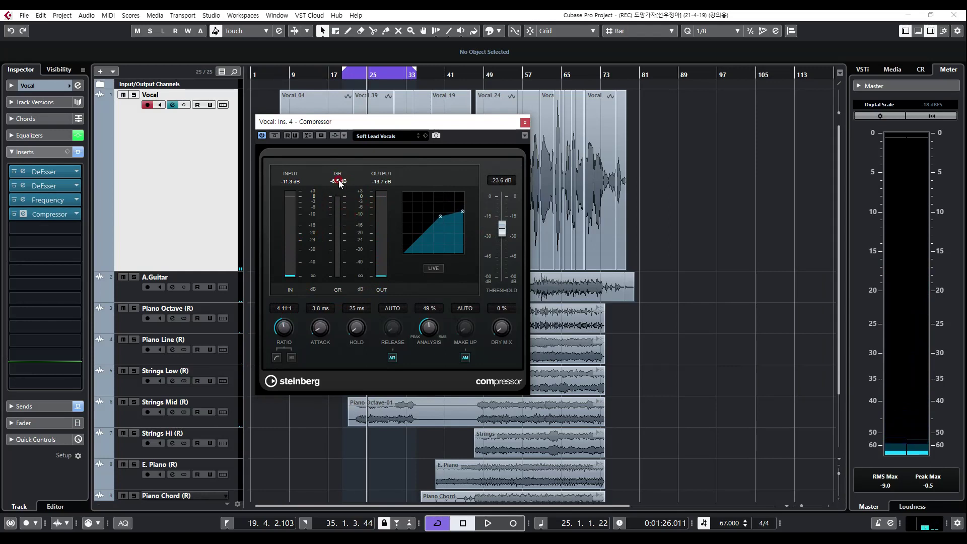
pyautogui.click(345, 218)
pyautogui.click(337, 244)
pyautogui.click(339, 197)
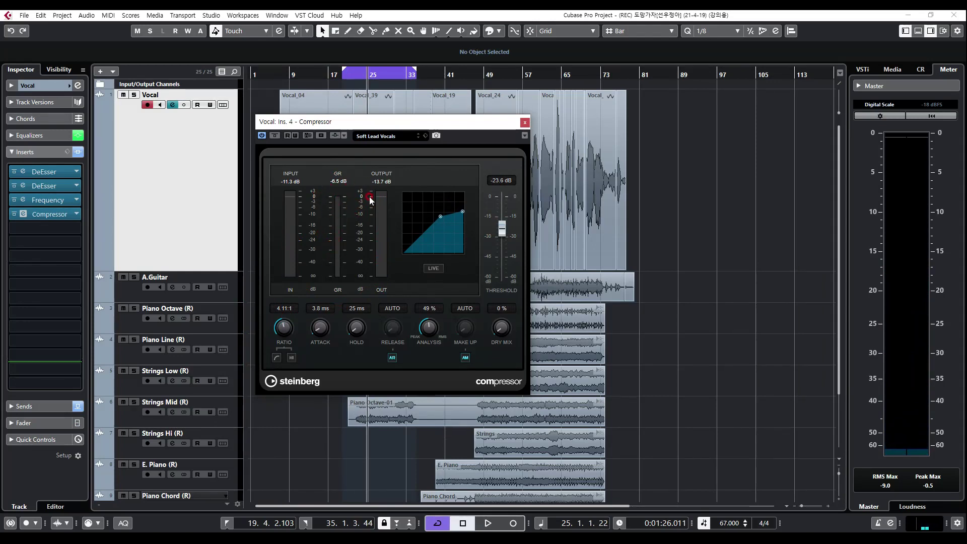
pyautogui.click(406, 233)
pyautogui.press('space')
pyautogui.click(506, 241)
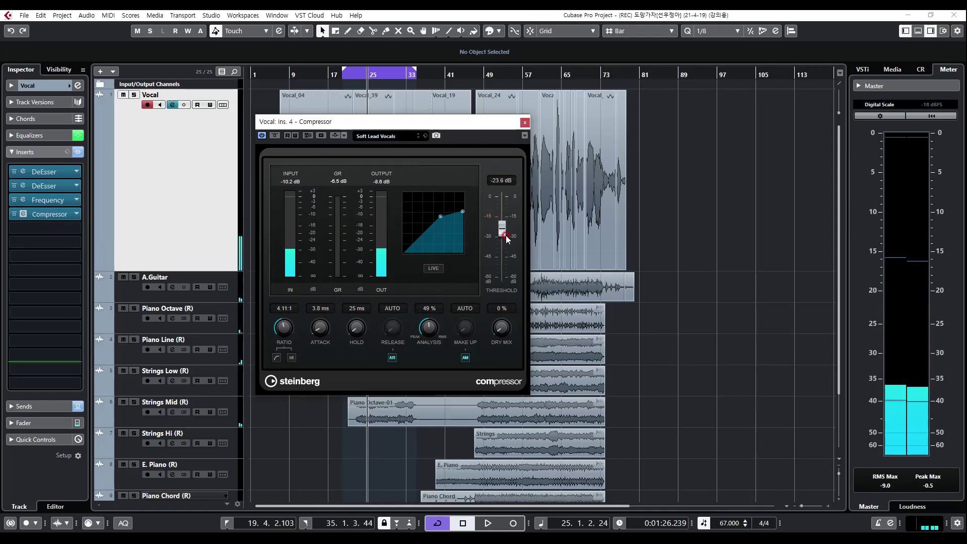
pyautogui.click(426, 241)
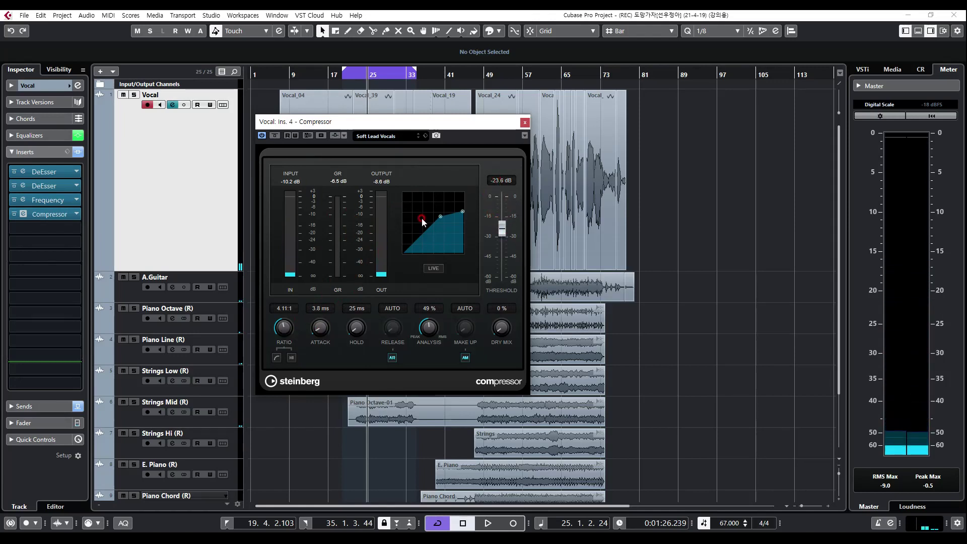
pyautogui.click(351, 233)
# Step: Set the compressor's threshold to exactly -23 dB by entering the value
pyautogui.click(503, 198)
pyautogui.click(495, 182)
pyautogui.click(495, 182)
pyautogui.click(512, 299)
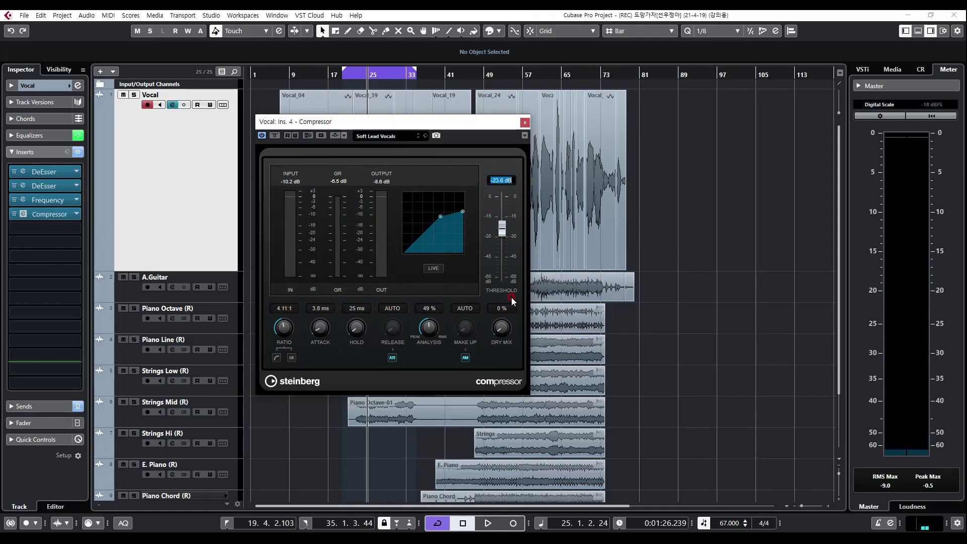
pyautogui.write('-23')
pyautogui.click(512, 299)
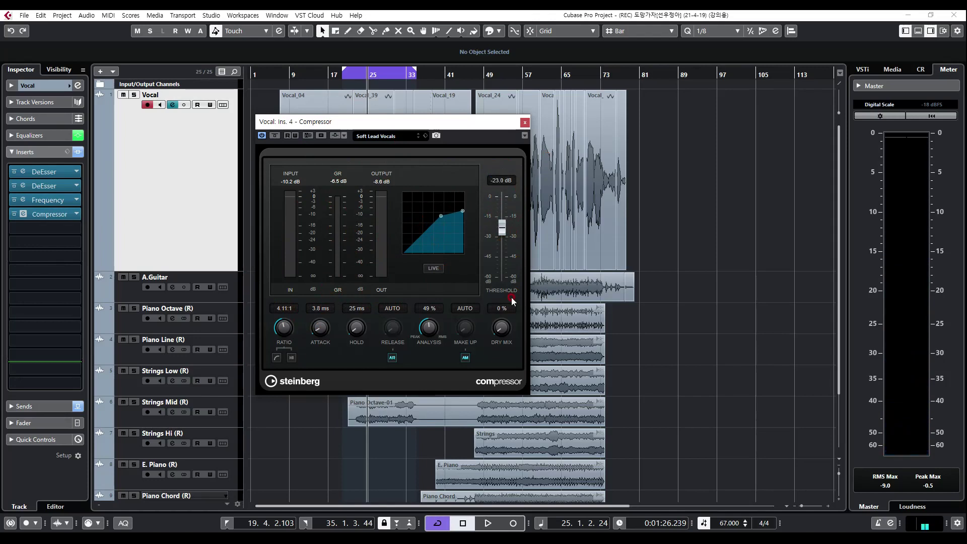
pyautogui.click(278, 292)
pyautogui.click(266, 342)
pyautogui.click(273, 296)
pyautogui.moveTo(384, 153)
pyautogui.mouseDown()
pyautogui.moveTo(679, 148)
pyautogui.moveTo(555, 134)
pyautogui.mouseUp()
pyautogui.click(458, 332)
pyautogui.click(472, 335)
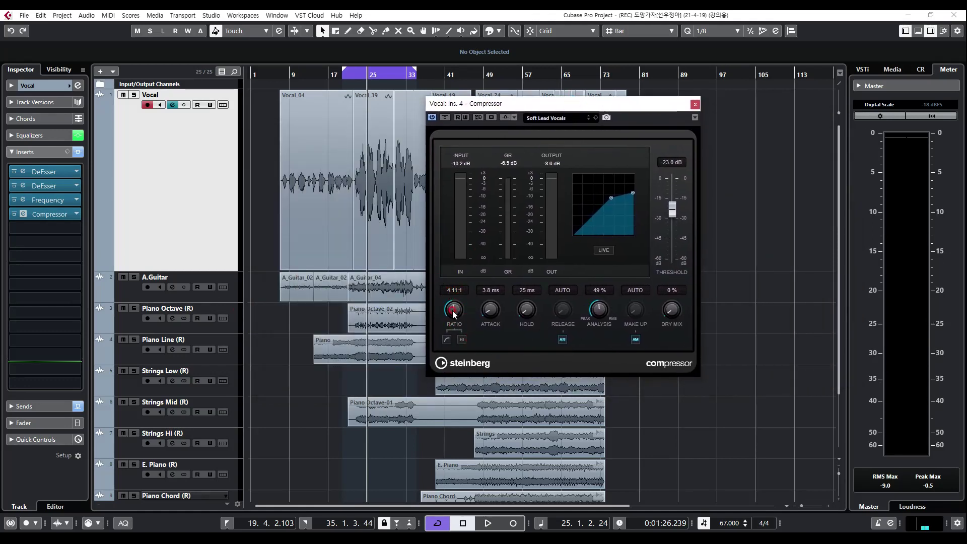
# Step: Set the compressor's threshold to -23.2 dB and look over the other tracks in the project
pyautogui.moveTo(673, 211); pyautogui.dragTo(676, 213)
pyautogui.scroll(-2, 313, 313)
pyautogui.scroll(2, 215, 260)
pyautogui.scroll(-2, 256, 216)
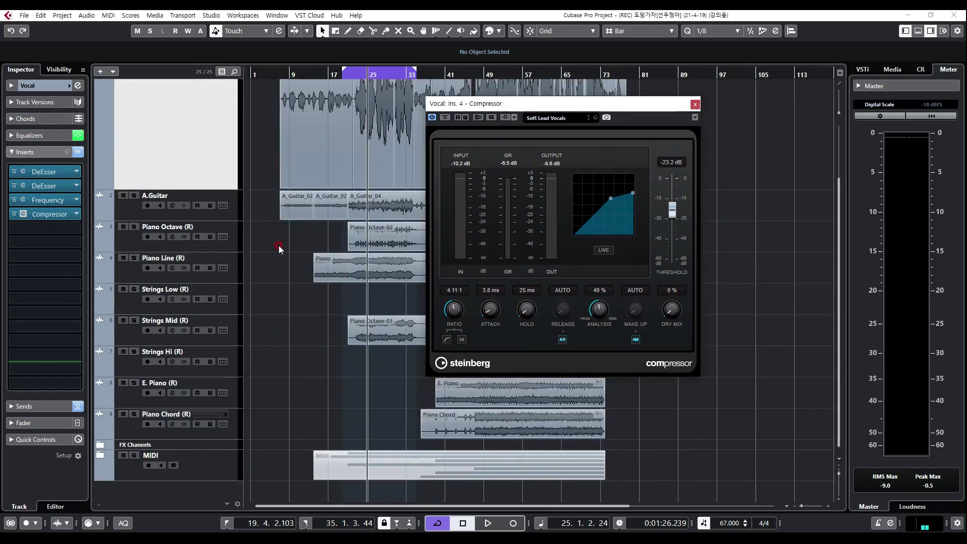
# Step: Search the compressor presets for "guitar", load Strummed Acoustic Guitar and play the section briefly
pyautogui.click(556, 122)
pyautogui.click(567, 175)
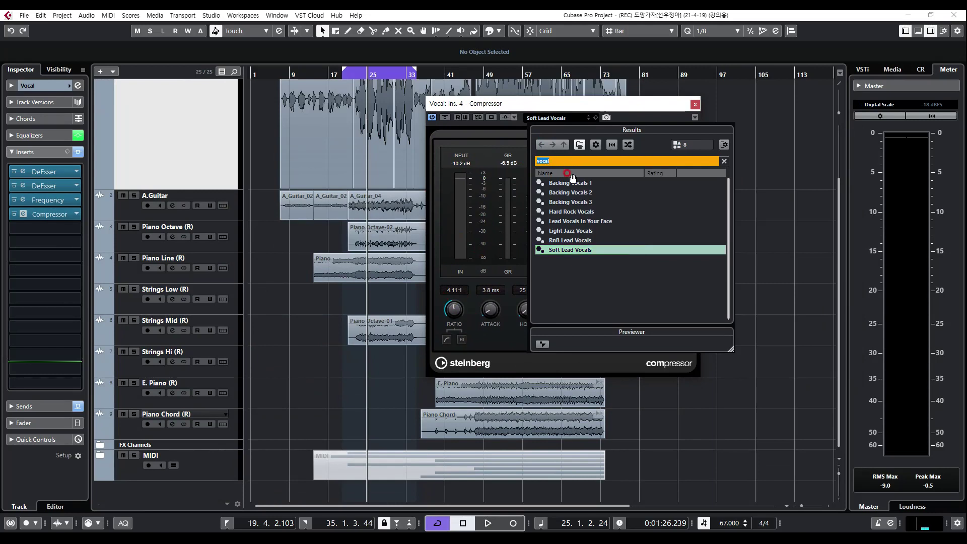
pyautogui.click(573, 176)
pyautogui.write('guitar')
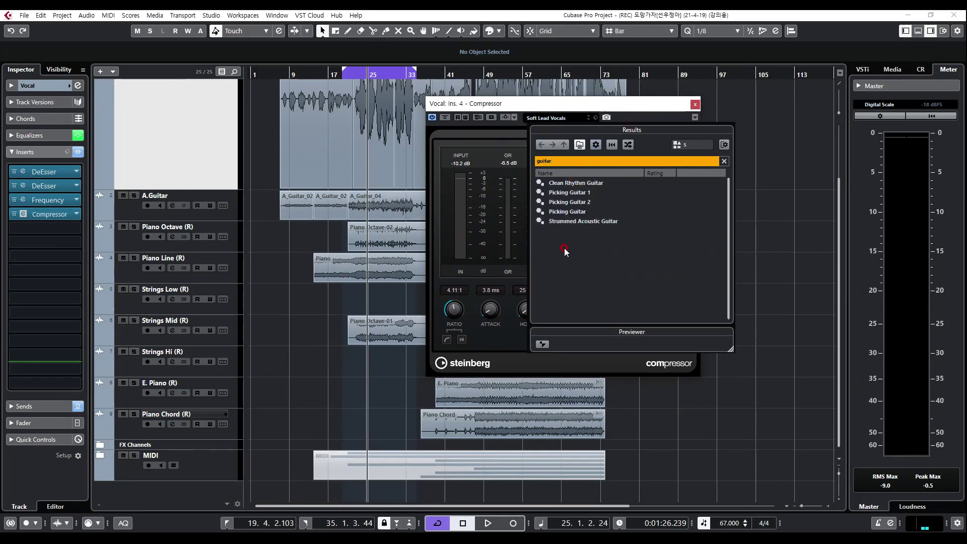
pyautogui.click(568, 184)
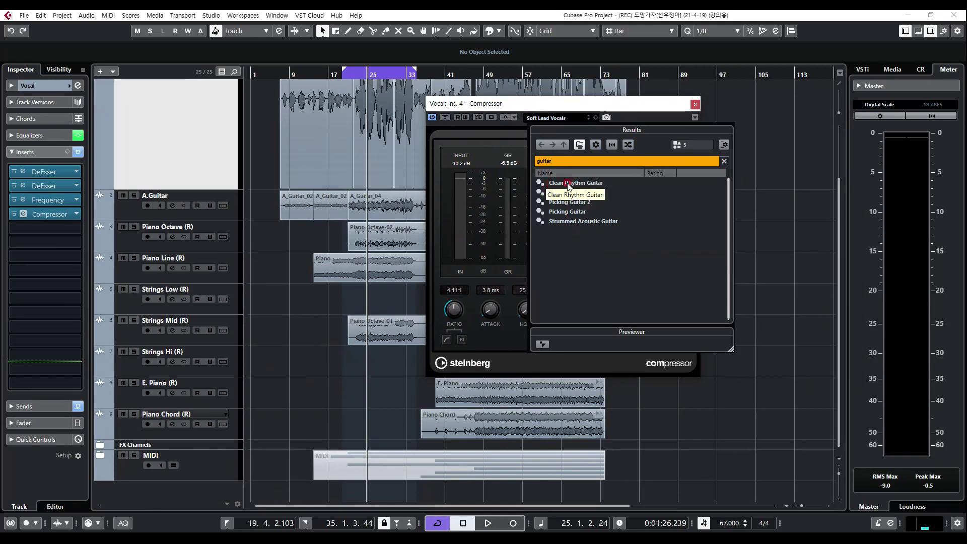
pyautogui.click(576, 215)
pyautogui.click(572, 228)
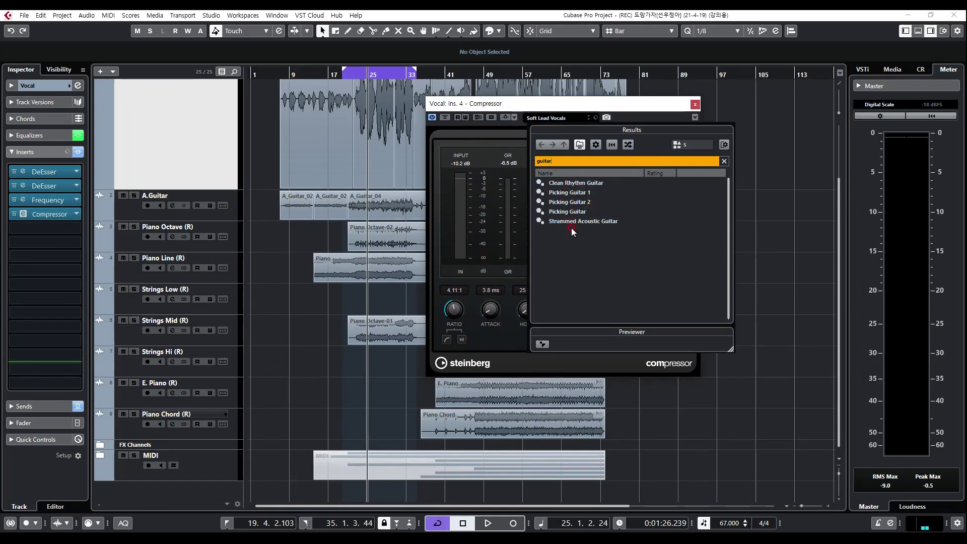
pyautogui.doubleClick(575, 222)
pyautogui.click(615, 221)
pyautogui.press('space')
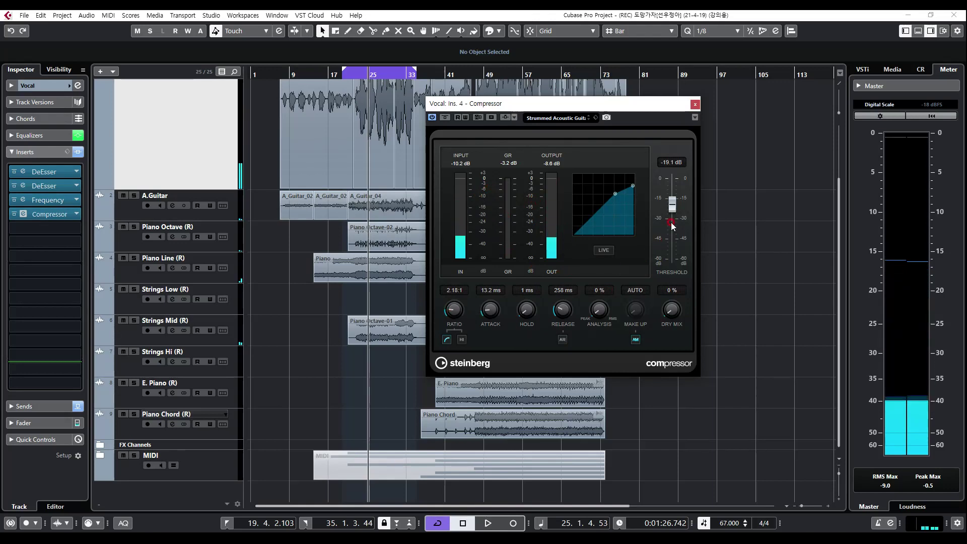
pyautogui.scroll(3, 206, 141)
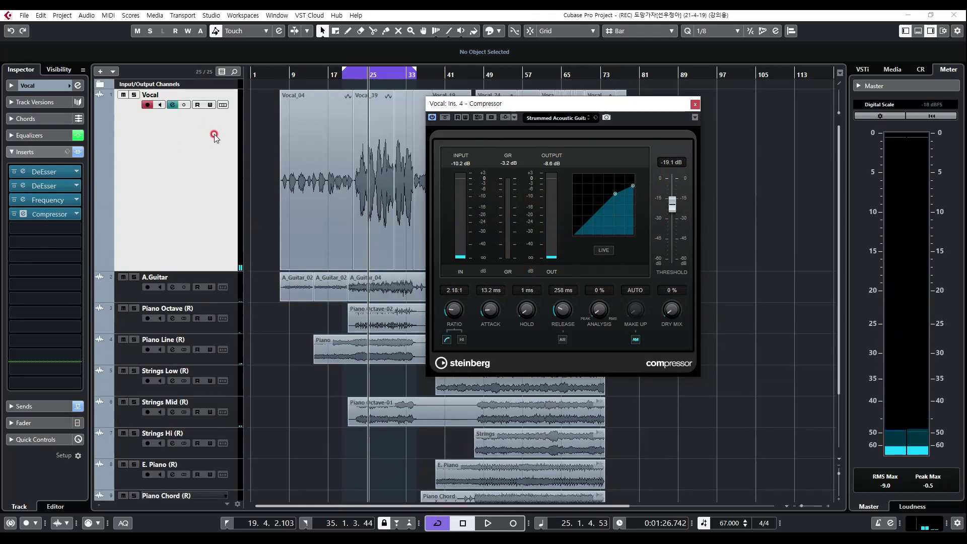
# Step: Move the compressor window clear of the Vocal events and examine the vocal waveform around bars 17 and 18
pyautogui.moveTo(604, 115); pyautogui.dragTo(520, 121)
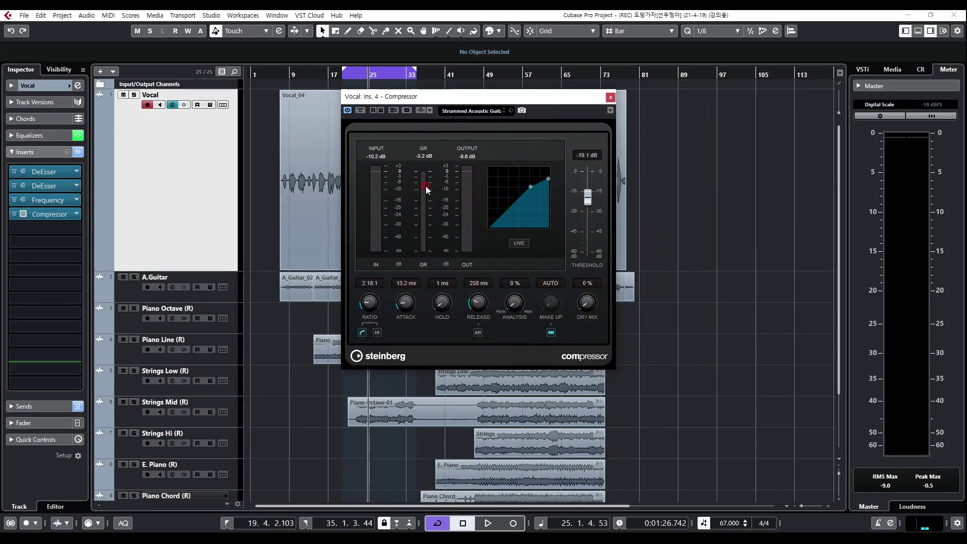
pyautogui.moveTo(385, 97); pyautogui.dragTo(578, 97)
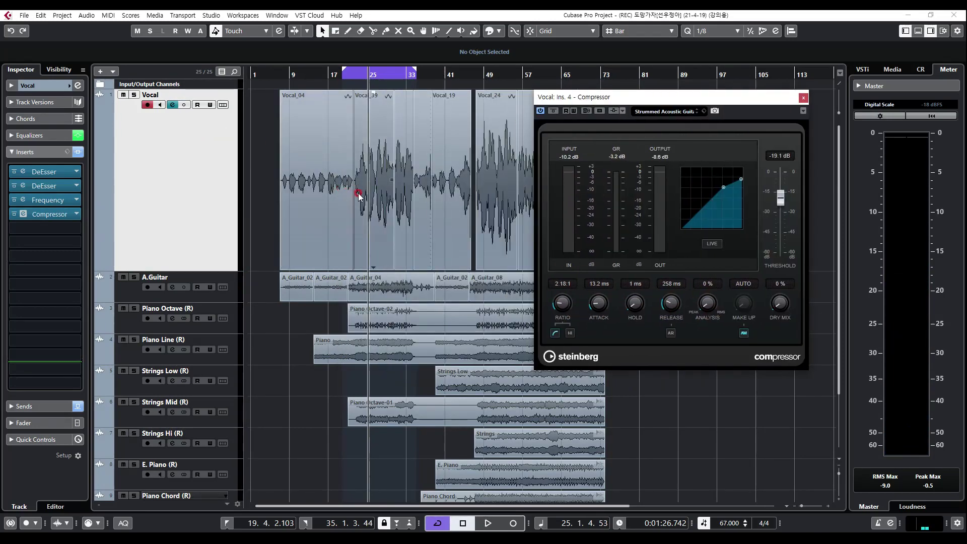
pyautogui.scroll(8, 361, 207)
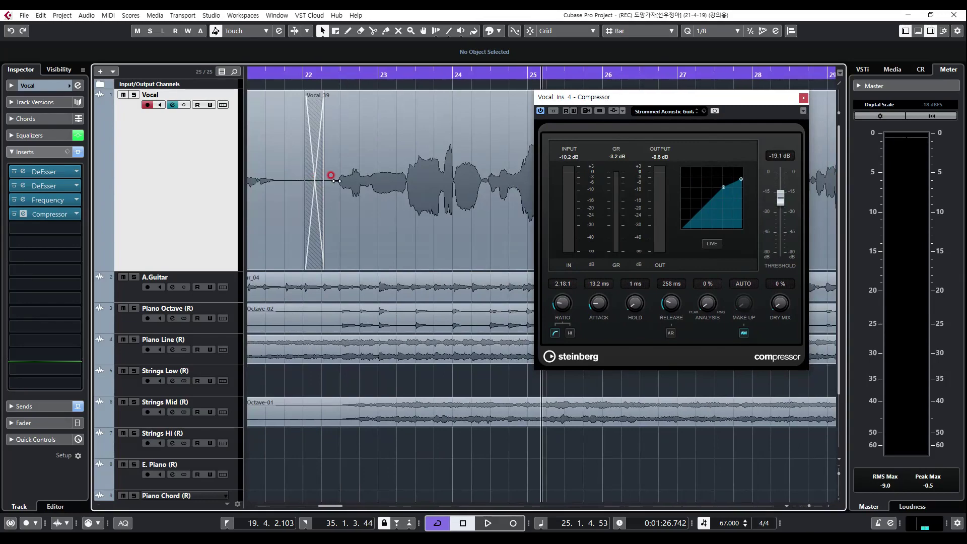
pyautogui.hscroll(-6, 331, 176)
pyautogui.scroll(2, 302, 270)
pyautogui.hscroll(-4, 341, 237)
pyautogui.hscroll(2, 341, 220)
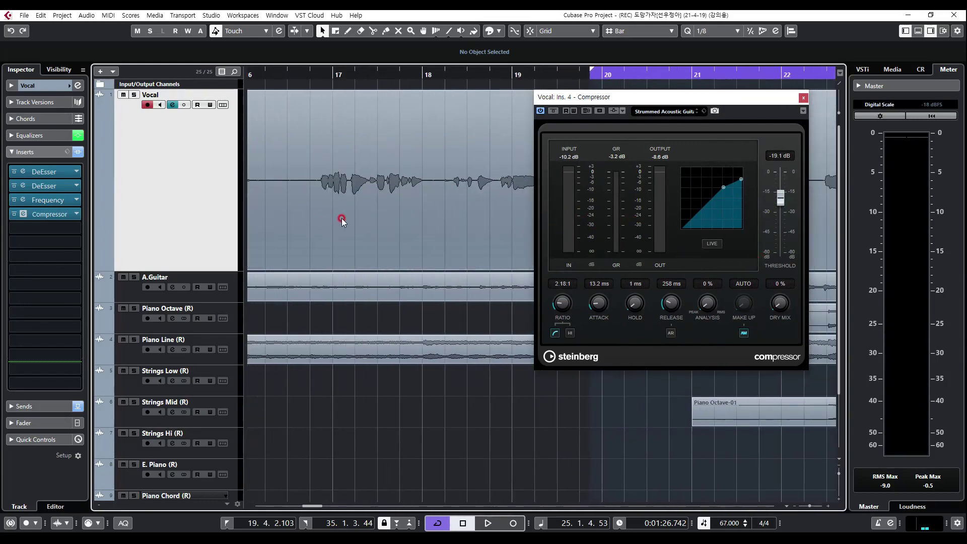
pyautogui.scroll(5, 325, 202)
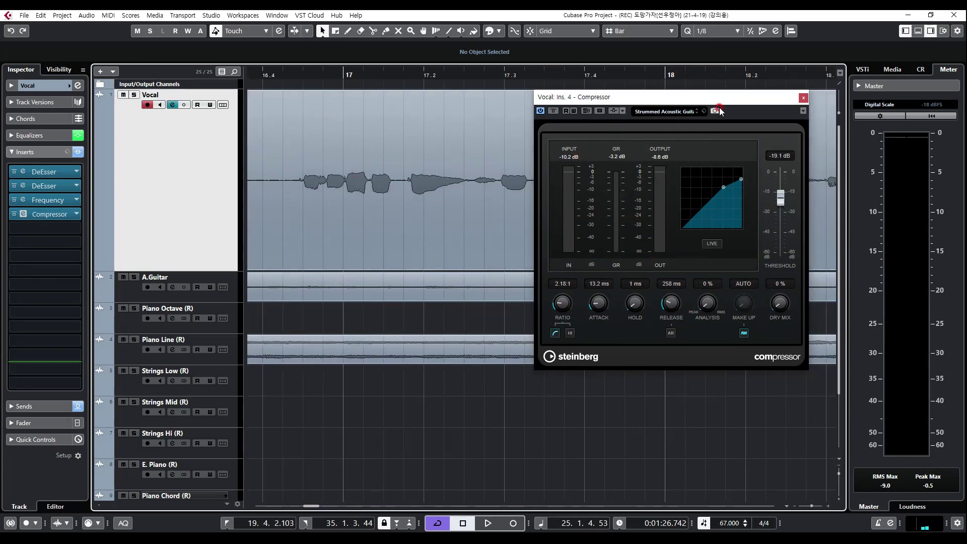
# Step: Close the compressor window and enlarge the Vocal track's height in the arrangement
pyautogui.click(804, 97)
pyautogui.scroll(4, 248, 161)
pyautogui.scroll(3, 615, 190)
pyautogui.moveTo(214, 263); pyautogui.dragTo(217, 381)
# Step: Examine the individual syllables of the Vocal waveform between 17.3 and bar 18 in close-up
pyautogui.scroll(3, 436, 191)
pyautogui.hscroll(-5, 460, 227)
pyautogui.press('g')
pyautogui.press('g')
pyautogui.press('g')
pyautogui.press('g')
pyautogui.press('g')
pyautogui.press('g')
pyautogui.press('g')
pyautogui.press('g')
pyautogui.moveTo(736, 184); pyautogui.dragTo(272, 188)
pyautogui.press('g')
pyautogui.press('g')
pyautogui.moveTo(757, 184); pyautogui.dragTo(280, 186)
pyautogui.press('g')
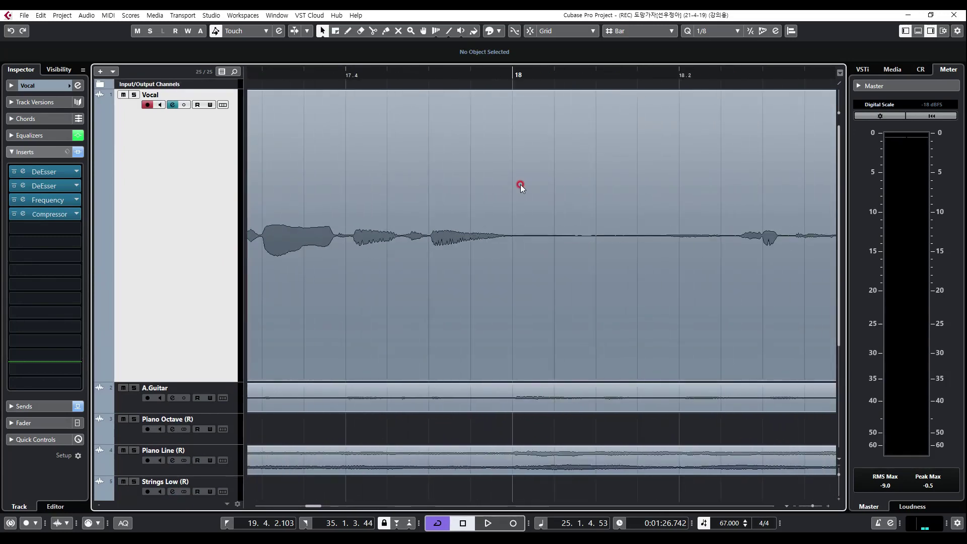
pyautogui.press('h')
pyautogui.press('h')
pyautogui.moveTo(505, 190); pyautogui.dragTo(479, 196)
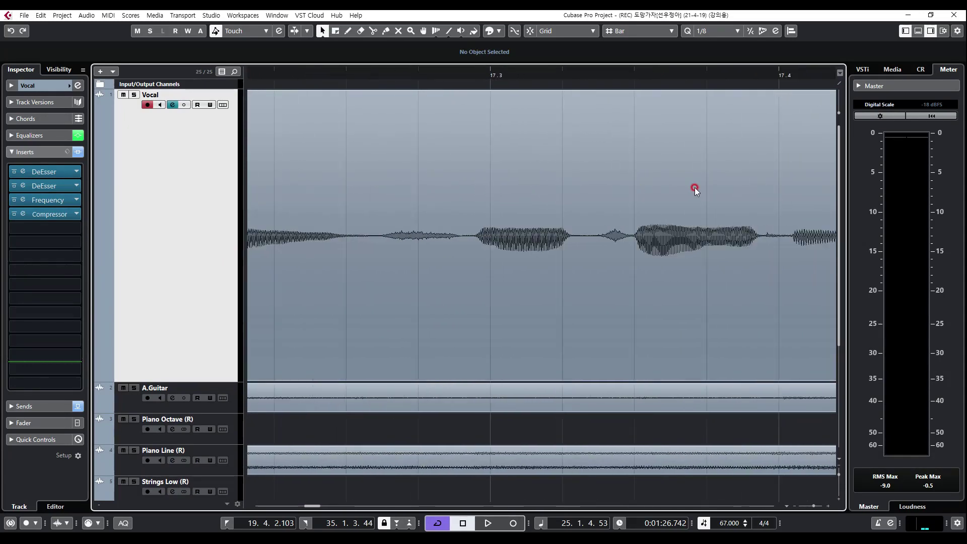
pyautogui.press('g')
pyautogui.hscroll(1, 555, 225)
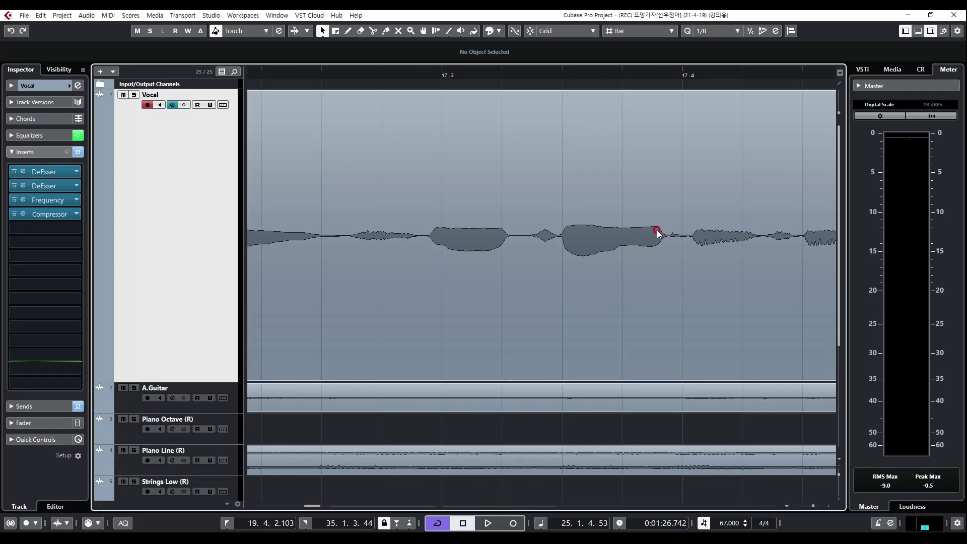
# Step: Examine how the Vocal phrases rise and decay from 17.4 through bar 21
pyautogui.hscroll(3, 634, 180)
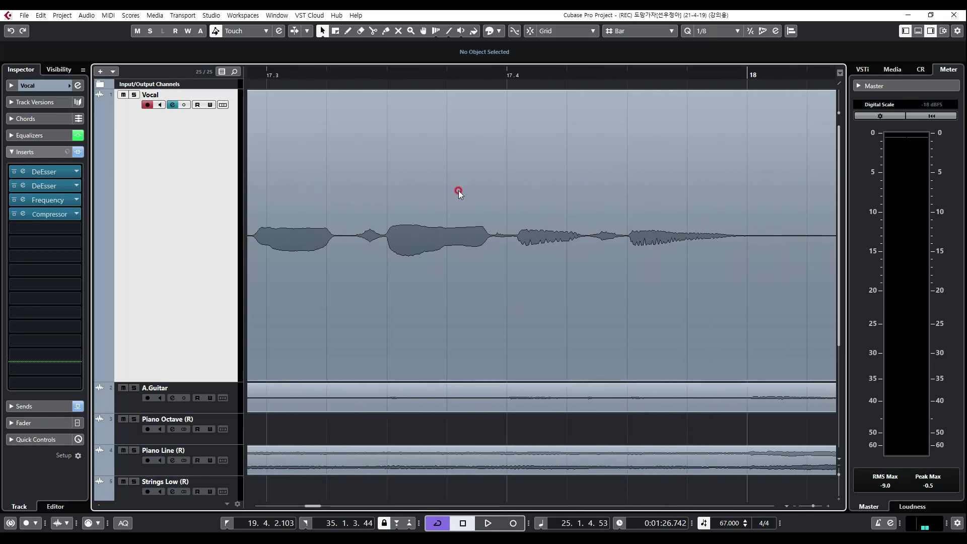
pyautogui.hscroll(1, 555, 222)
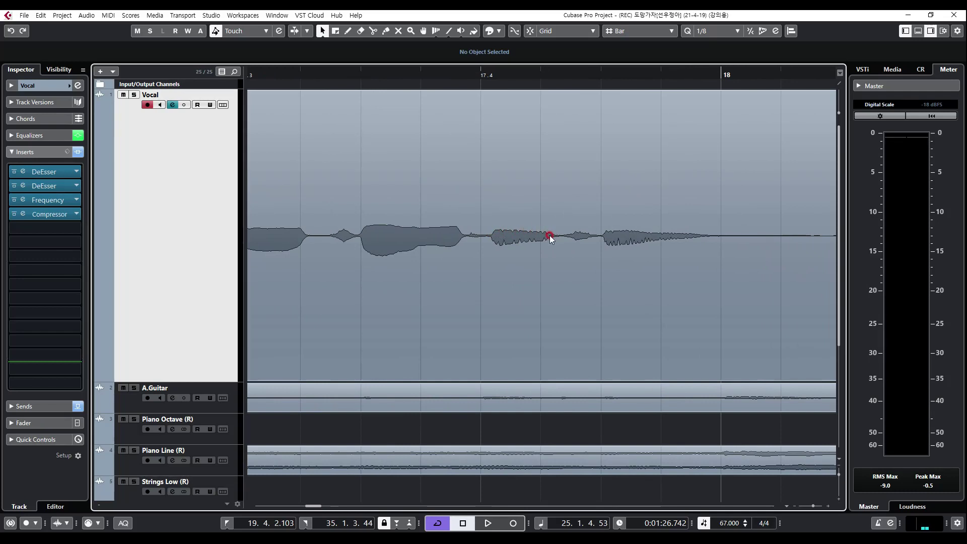
pyautogui.hscroll(9, 486, 219)
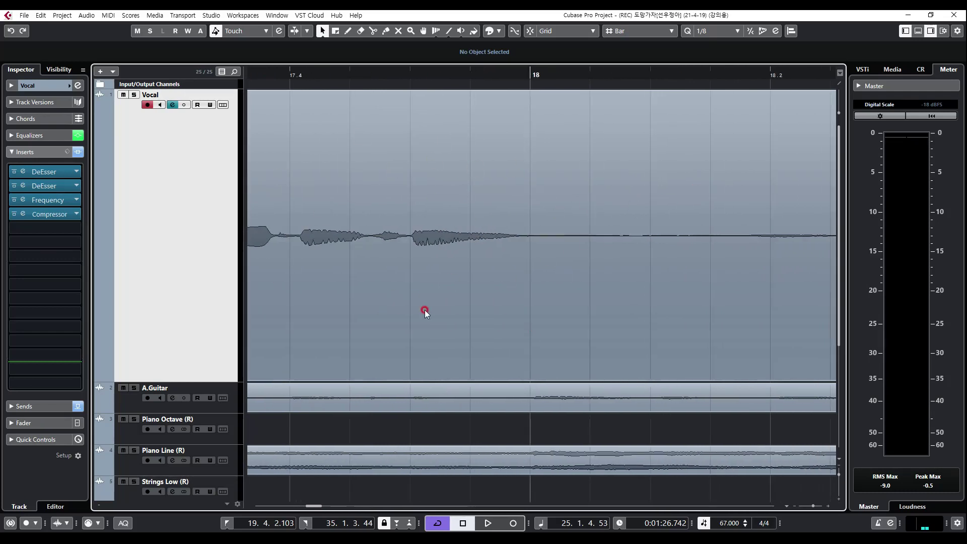
pyautogui.hscroll(10, 512, 226)
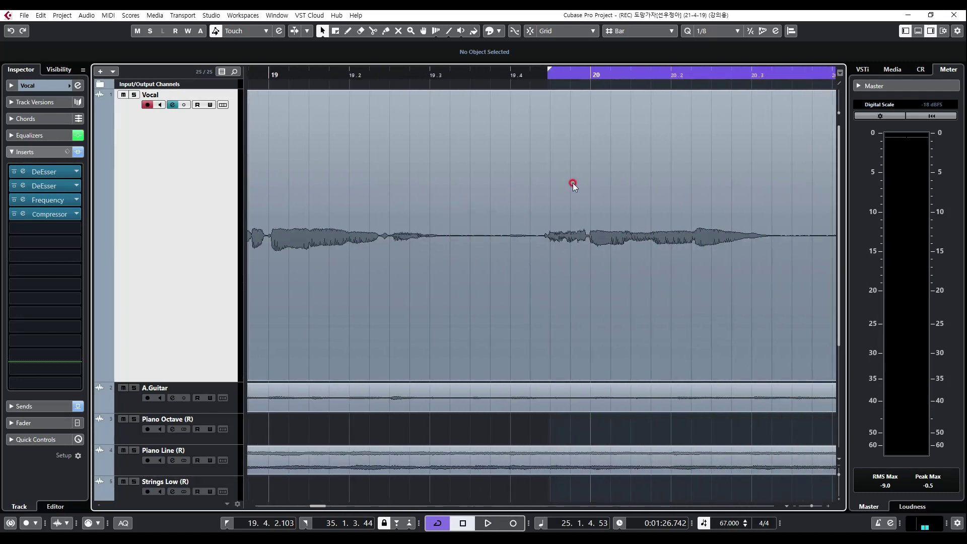
pyautogui.hscroll(20, 573, 183)
pyautogui.scroll(4, 564, 208)
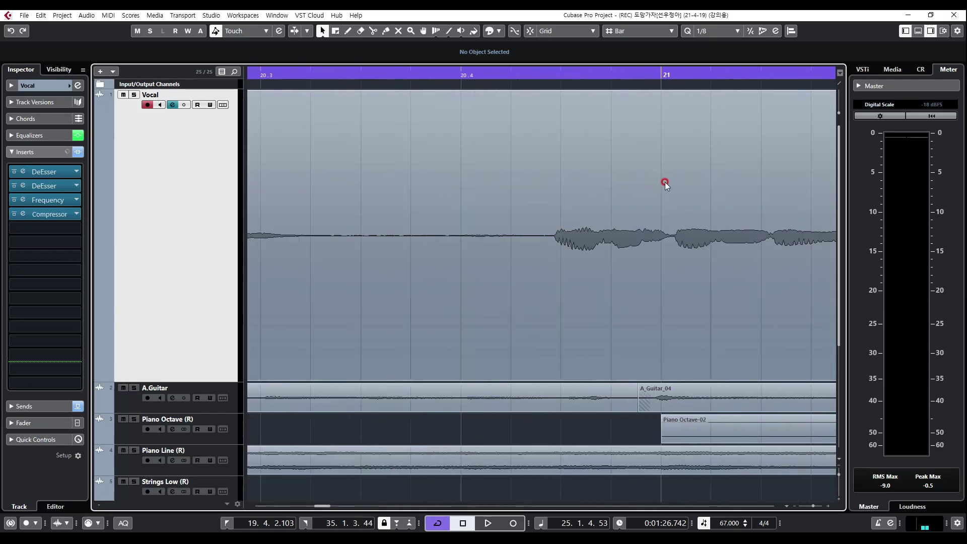
pyautogui.scroll(-2, 672, 185)
pyautogui.scroll(2, 607, 162)
pyautogui.scroll(-3, 601, 186)
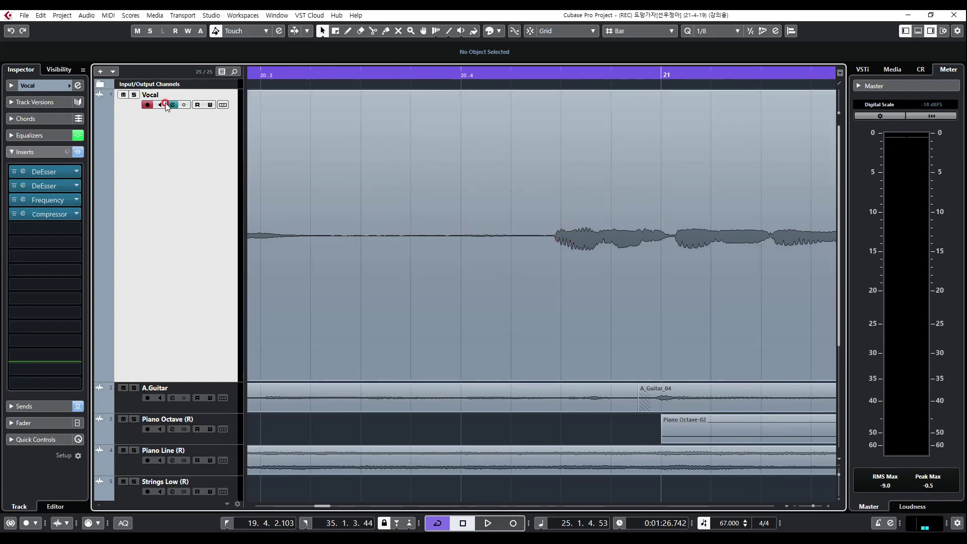
# Step: Reopen the Vocal track's compressor, reposition its window over the arrangement and set the attack to 0.1 ms
pyautogui.click(23, 214)
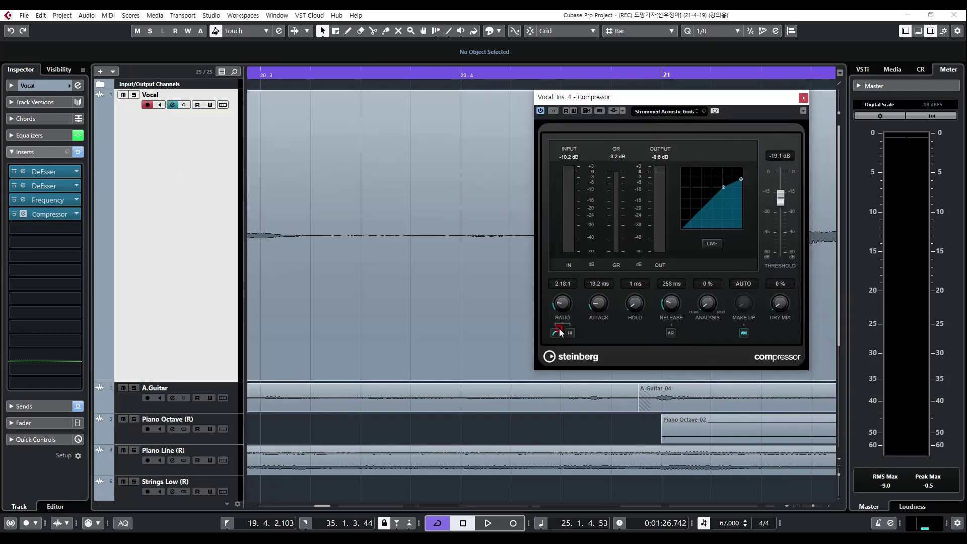
pyautogui.moveTo(579, 97); pyautogui.dragTo(366, 66)
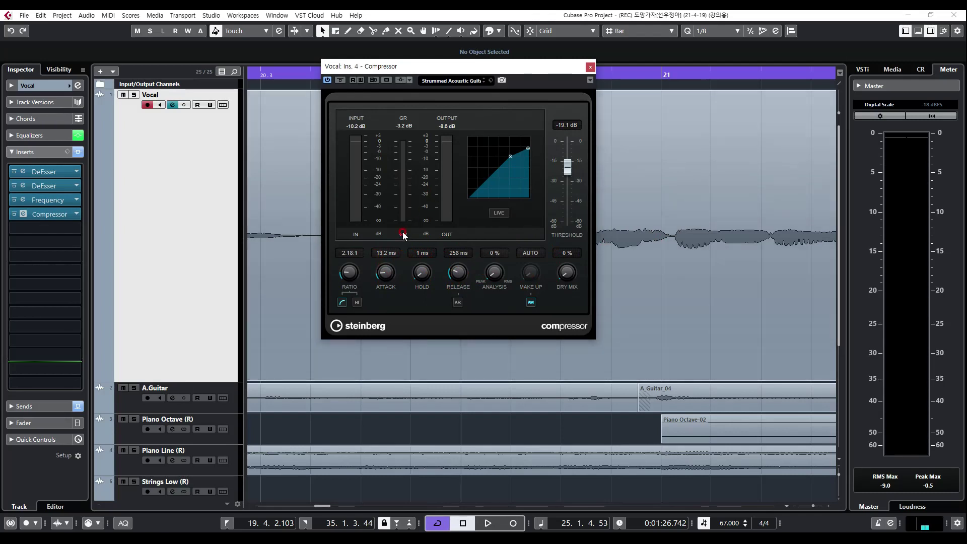
pyautogui.moveTo(385, 272); pyautogui.dragTo(385, 377)
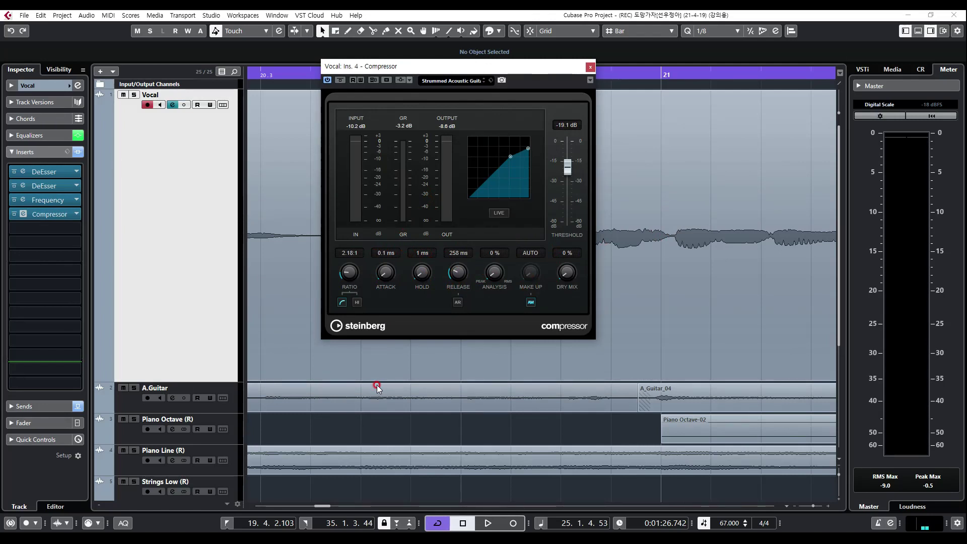
# Step: Try slower compressor attack times of 44.1 ms and 29.6 ms against the Vocal waveform
pyautogui.click(387, 273)
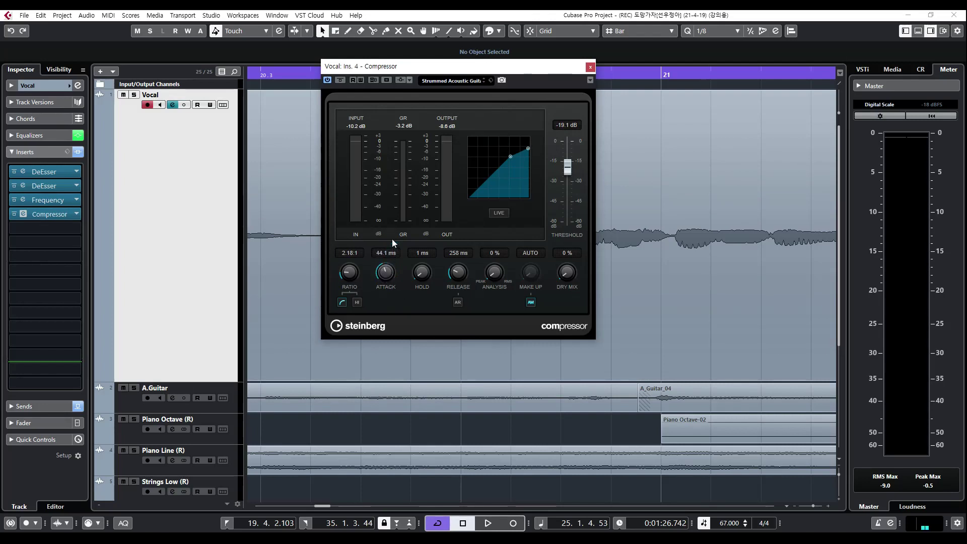
pyautogui.moveTo(390, 260); pyautogui.dragTo(392, 249)
pyautogui.scroll(-5, 386, 279)
pyautogui.moveTo(387, 281); pyautogui.dragTo(389, 277)
pyautogui.moveTo(388, 273); pyautogui.dragTo(383, 301)
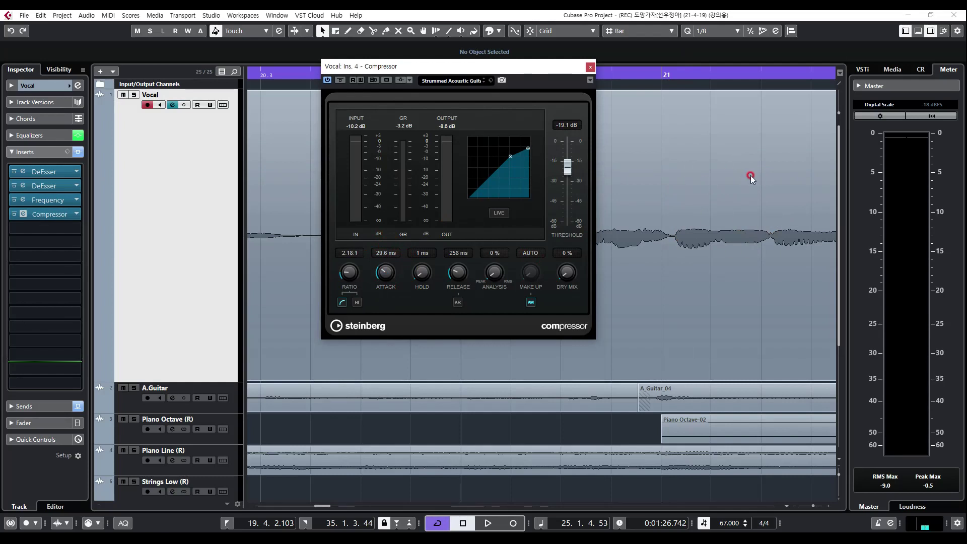
pyautogui.click(386, 278)
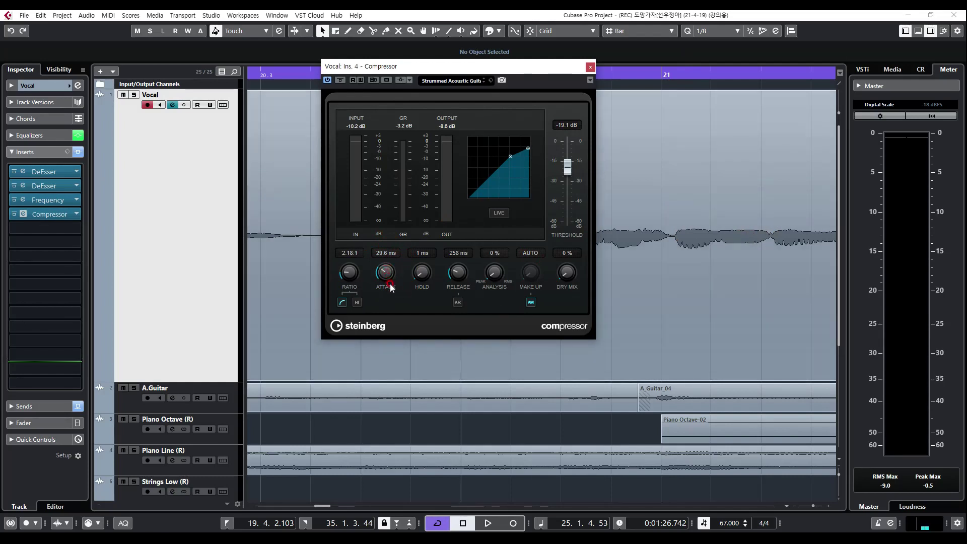
pyautogui.moveTo(617, 217); pyautogui.dragTo(633, 225)
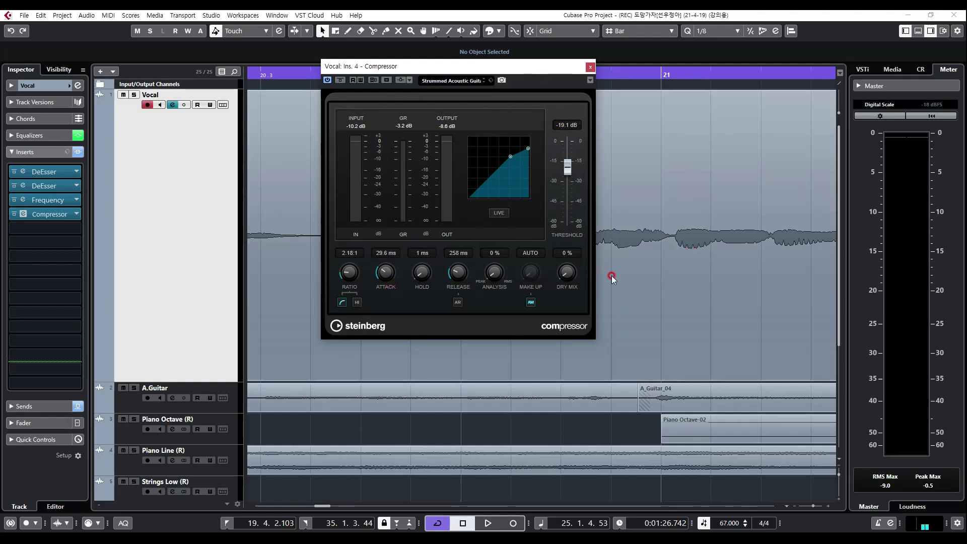
# Step: Return the compressor's attack to its fastest time of 0.1 ms
pyautogui.click(386, 272)
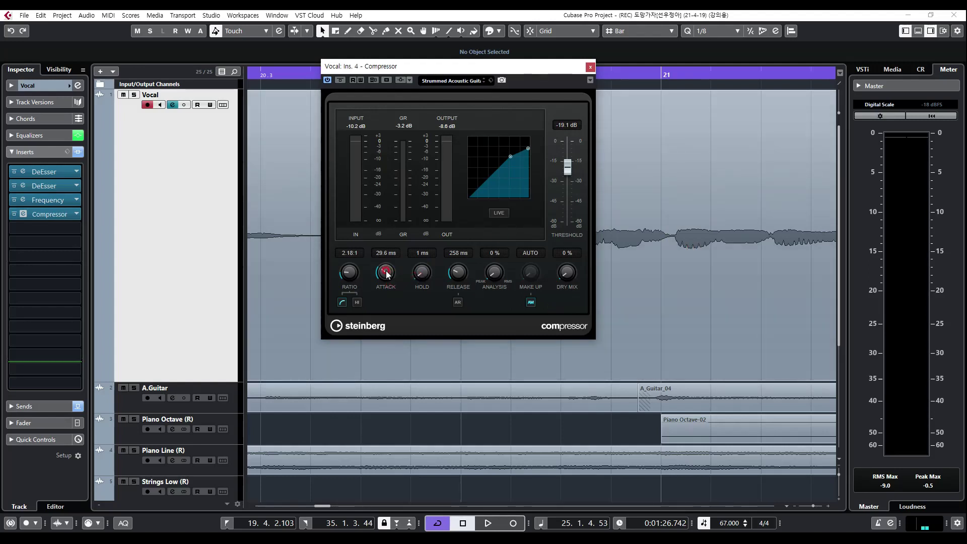
pyautogui.moveTo(387, 275); pyautogui.dragTo(389, 229)
pyautogui.click(383, 343)
pyautogui.click(393, 328)
pyautogui.moveTo(388, 273); pyautogui.dragTo(388, 283)
# Step: Try a compressor hold time of 826 ms, and reduce it to 0 ms
pyautogui.moveTo(391, 259); pyautogui.dragTo(422, 281)
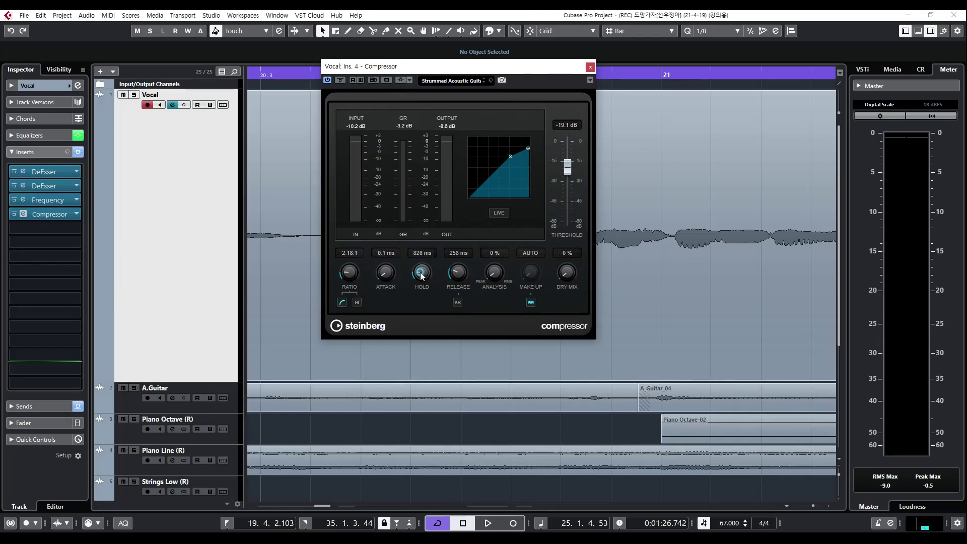
pyautogui.click(711, 241)
pyautogui.click(738, 243)
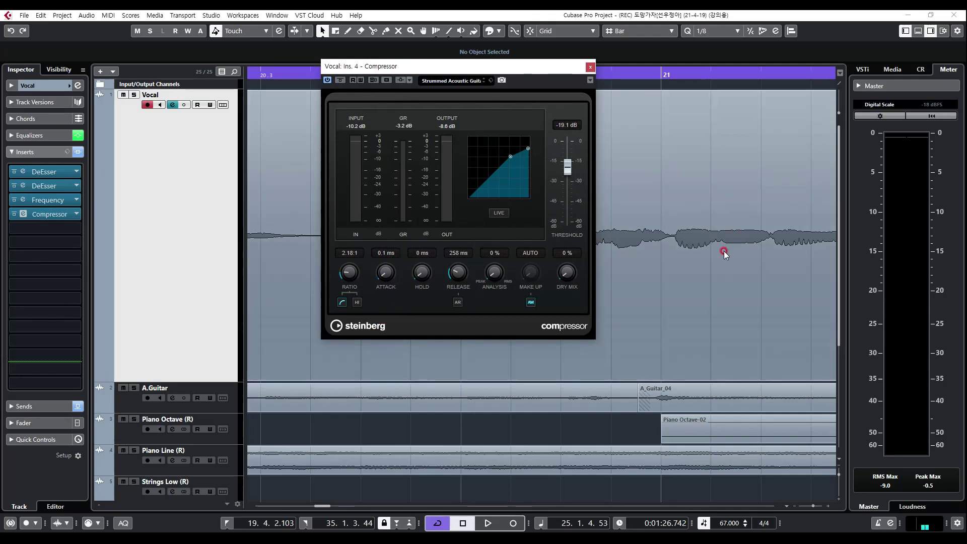
# Step: Inspect the magnified Vocal waveform near bar 19 and set the compressor's hold to 225 ms
pyautogui.click(688, 227)
pyautogui.moveTo(265, 202); pyautogui.dragTo(627, 227)
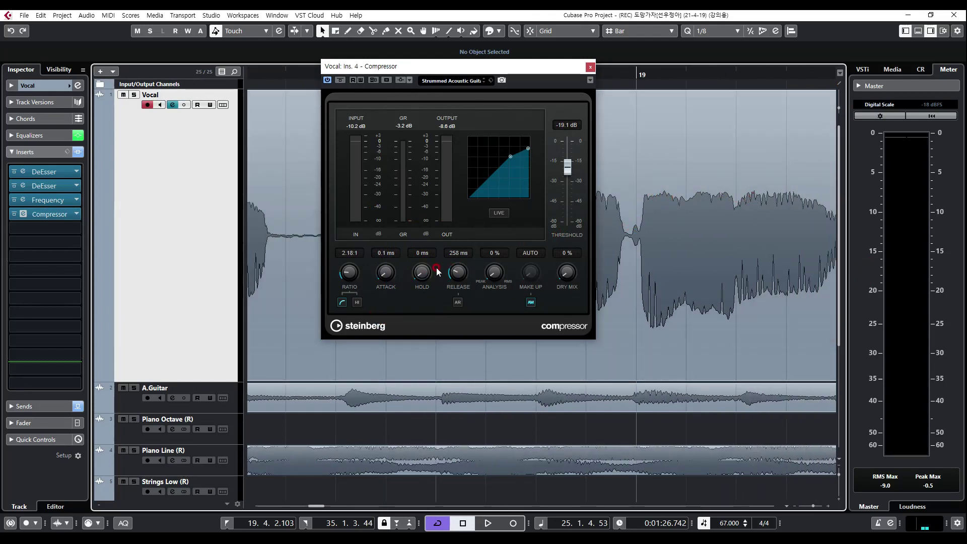
pyautogui.moveTo(425, 273); pyautogui.dragTo(442, 281)
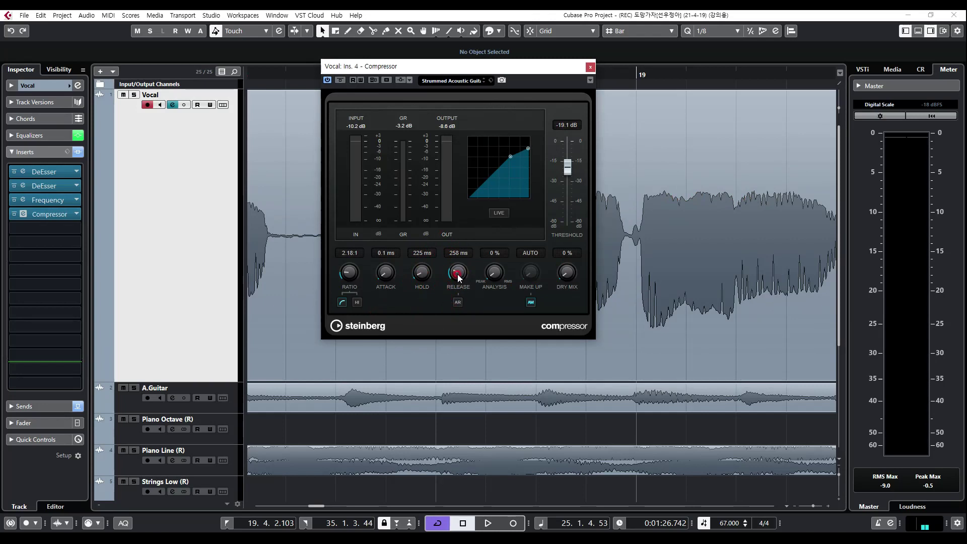
# Step: Inspect the decay of the Vocal phrase near 19.2 and set the compressor's release to 183 ms
pyautogui.scroll(3, 719, 195)
pyautogui.hscroll(2, 670, 216)
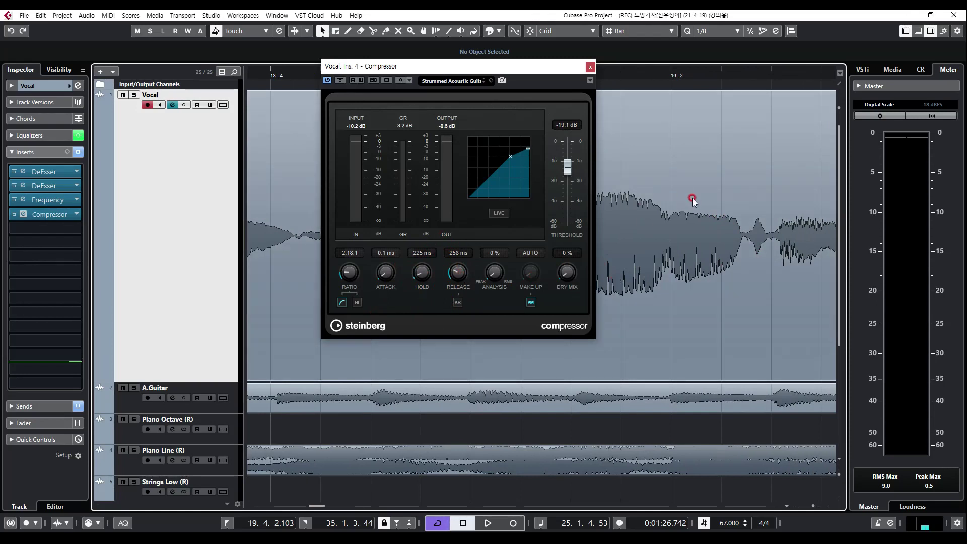
pyautogui.moveTo(462, 277)
pyautogui.mouseDown()
pyautogui.moveTo(456, 284)
pyautogui.moveTo(458, 272)
pyautogui.mouseUp()
pyautogui.click(761, 220)
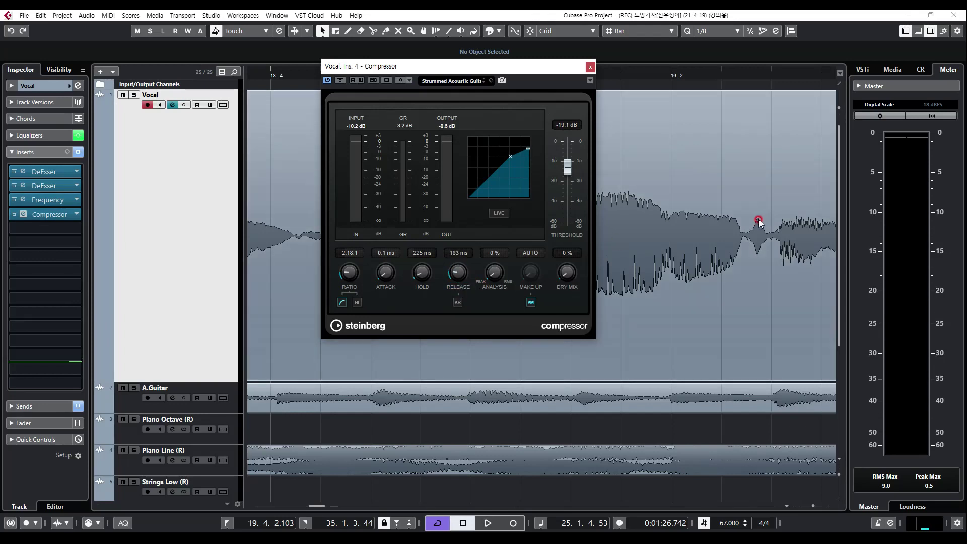
# Step: Try the compressor's release at 10 ms, in automatic mode and at 431 ms, and set it to 159 ms
pyautogui.click(636, 242)
pyautogui.moveTo(458, 275); pyautogui.dragTo(459, 296)
pyautogui.click(458, 302)
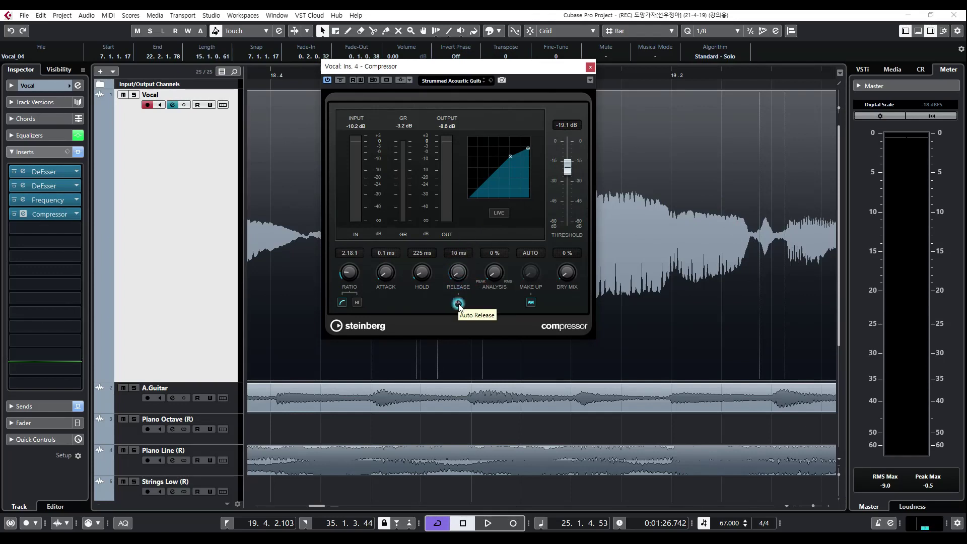
pyautogui.click(458, 302)
pyautogui.moveTo(458, 287); pyautogui.dragTo(464, 261)
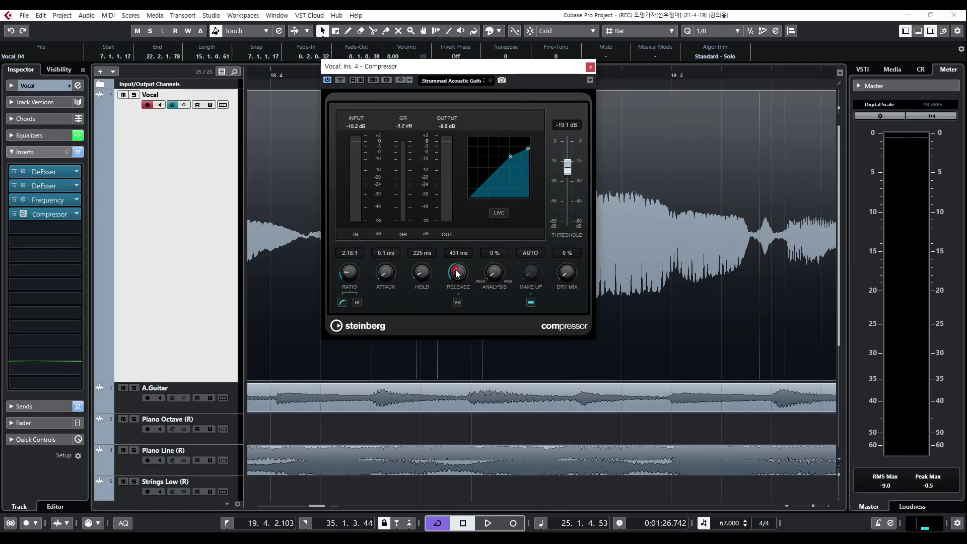
pyautogui.moveTo(458, 272); pyautogui.dragTo(459, 301)
# Step: Turn off the compressor's automatic make-up gain and move its window clear of the Vocal phrase before bar 19
pyautogui.click(530, 302)
pyautogui.click(494, 273)
pyautogui.moveTo(389, 71); pyautogui.dragTo(495, 114)
# Step: Play the Vocal from shortly before bar 19 and set the compressor's ratio to 4.46:1 and threshold to -24.8 dB
pyautogui.click(381, 75)
pyautogui.press('space')
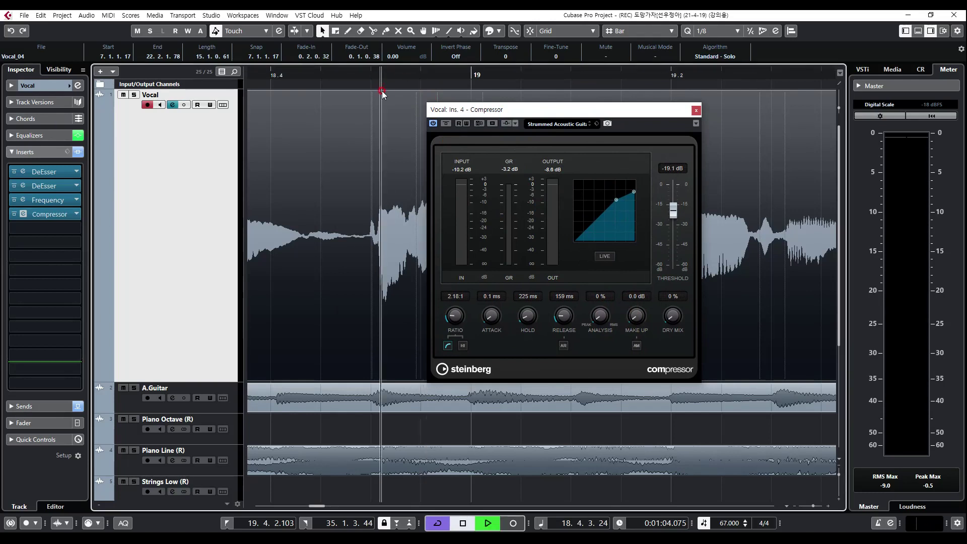
pyautogui.moveTo(454, 322); pyautogui.dragTo(458, 291)
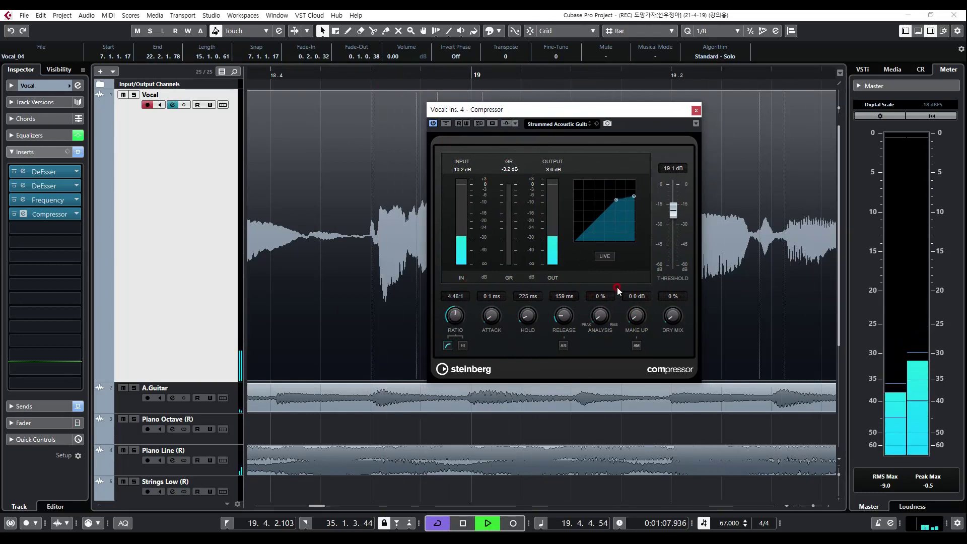
pyautogui.moveTo(673, 208); pyautogui.dragTo(673, 219)
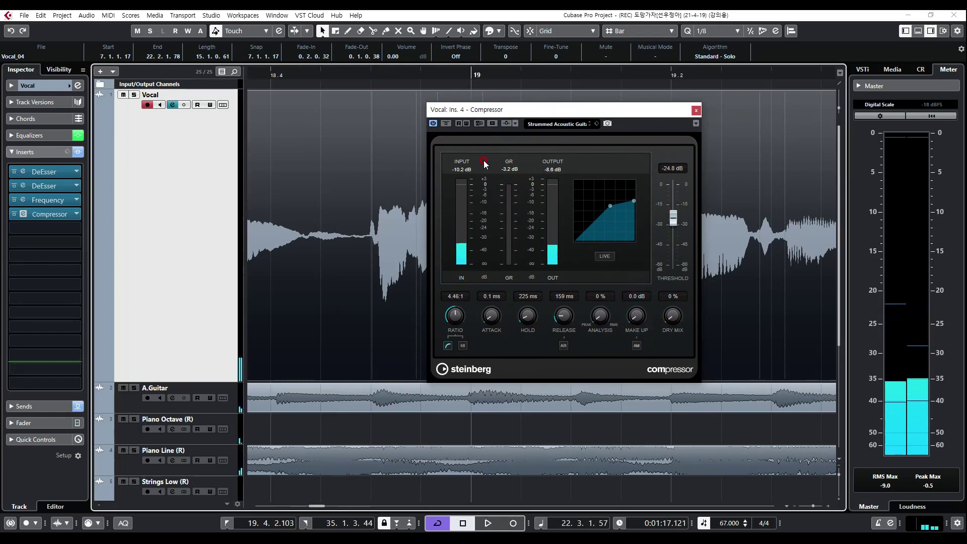
# Step: Raise the compressor's make-up gain to 24.0 dB and play a short stretch to hear it
pyautogui.click(637, 317)
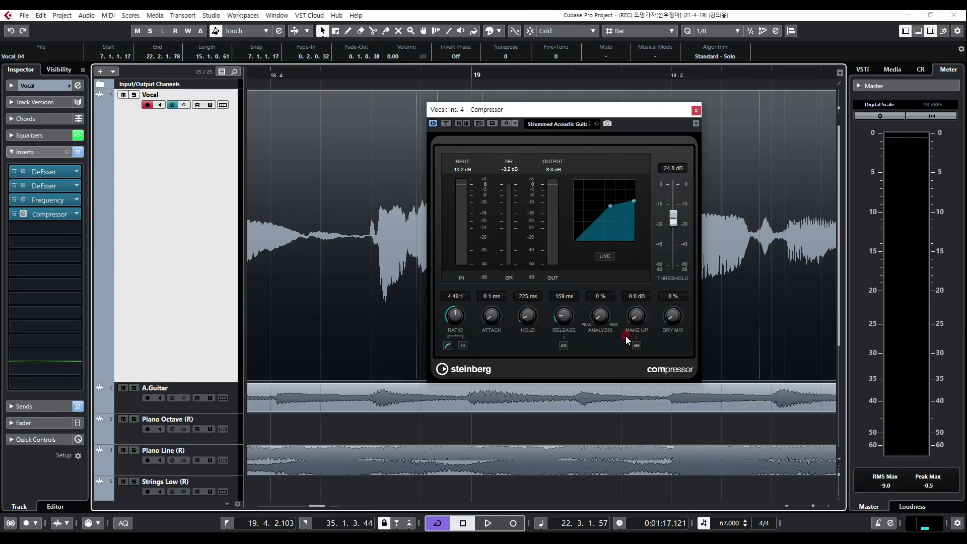
pyautogui.moveTo(625, 335); pyautogui.dragTo(639, 208)
pyautogui.press('space')
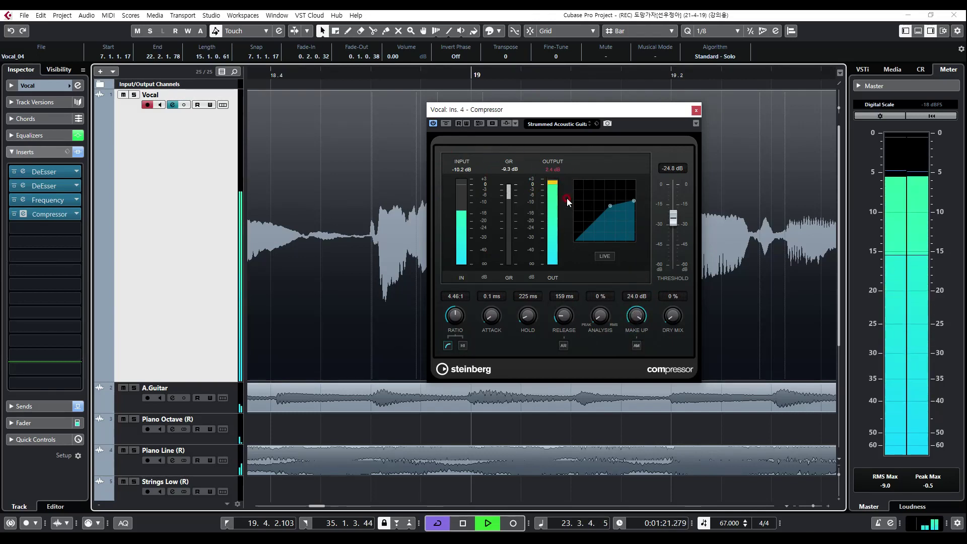
pyautogui.press('space')
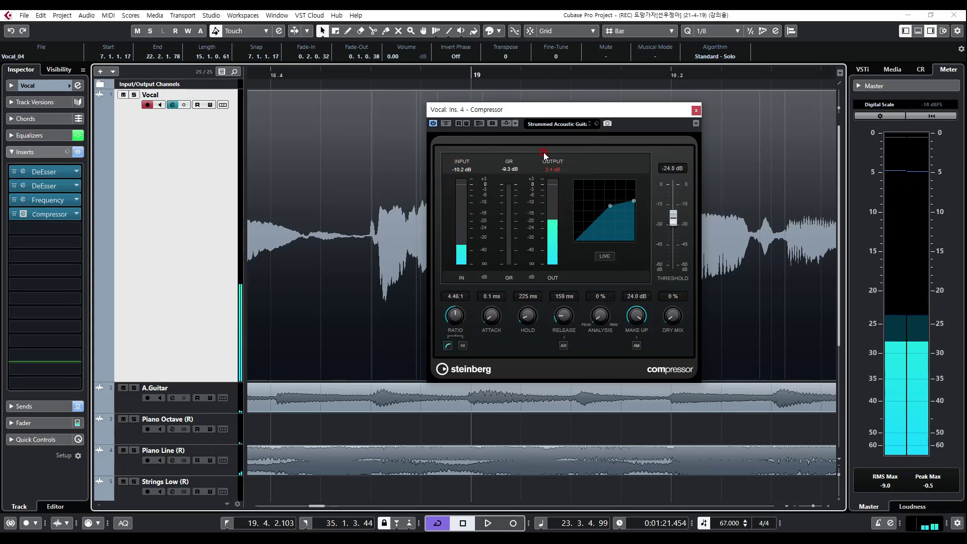
# Step: Lower the make-up gain to 6.8 dB, reset the output peak reading and play the Vocal again
pyautogui.moveTo(629, 293); pyautogui.dragTo(631, 354)
pyautogui.moveTo(633, 316); pyautogui.dragTo(636, 332)
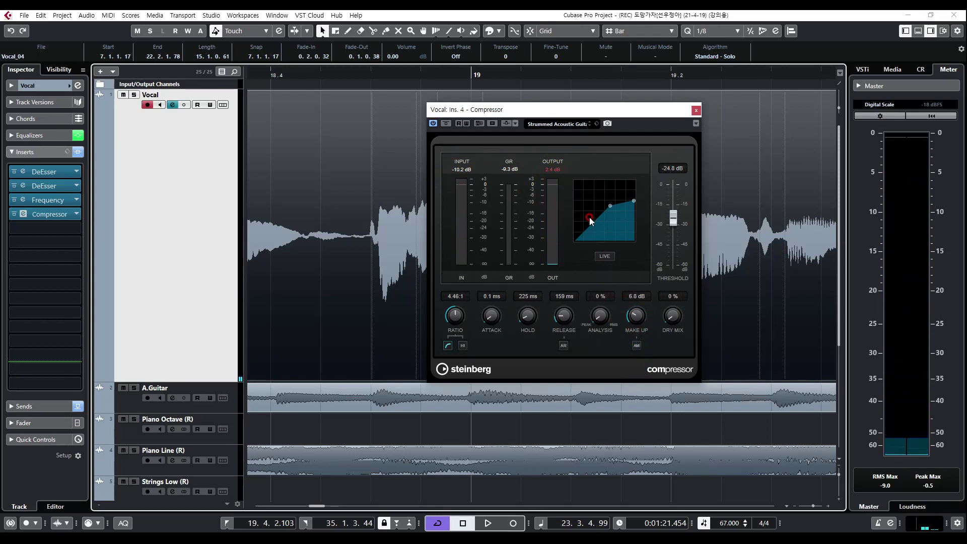
pyautogui.click(554, 170)
pyautogui.press('space')
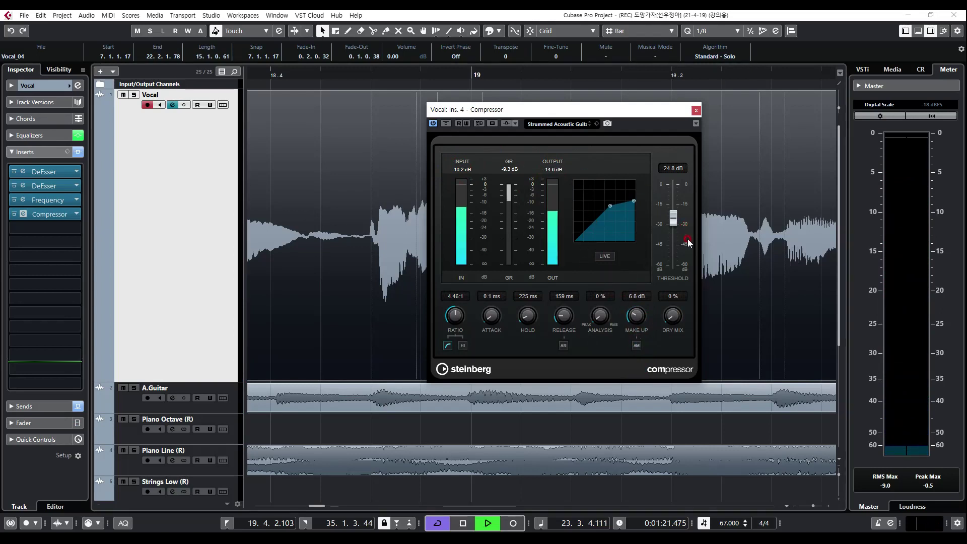
pyautogui.click(214, 143)
# Step: Return the make-up gain to 0.0 dB and try the Analysis control between peak and RMS
pyautogui.moveTo(636, 317); pyautogui.dragTo(627, 337)
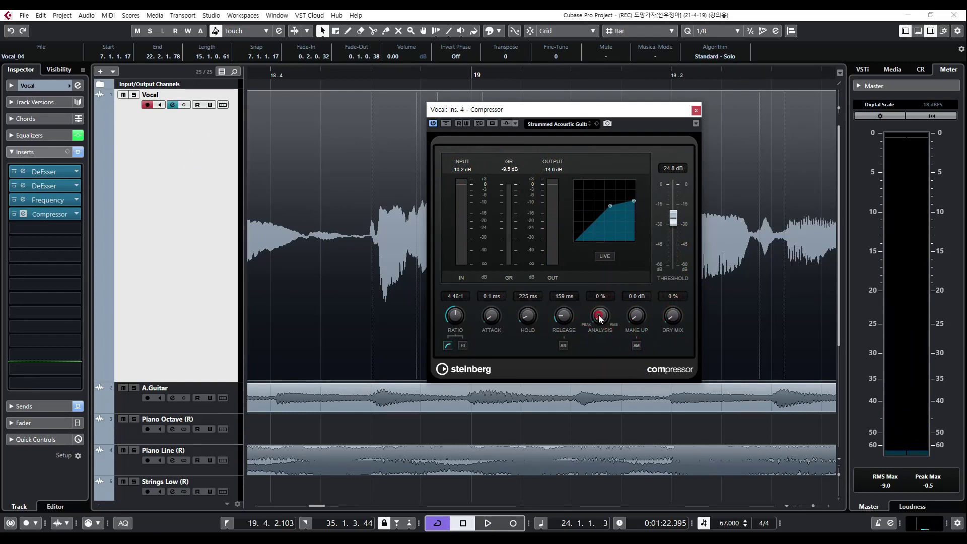
pyautogui.moveTo(607, 320); pyautogui.dragTo(596, 344)
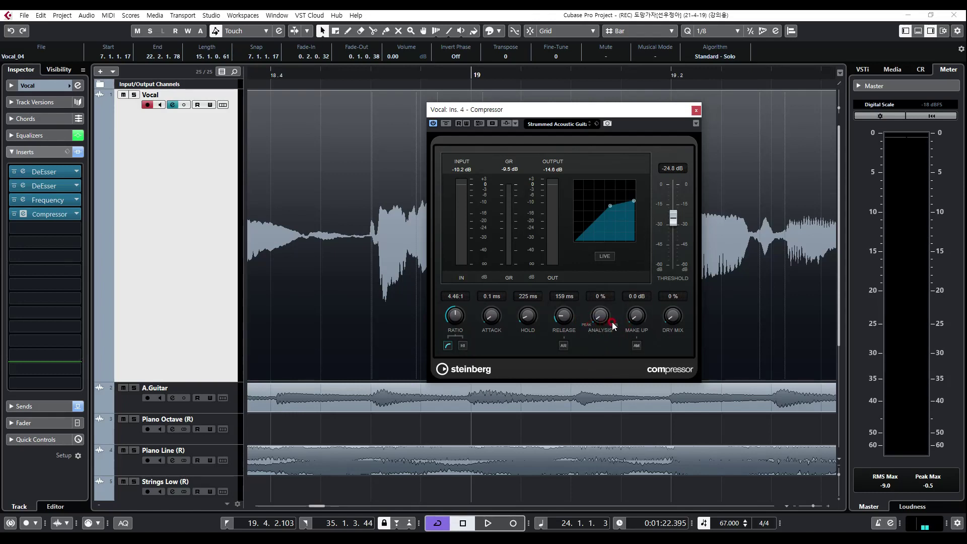
pyautogui.moveTo(601, 322); pyautogui.dragTo(603, 231)
pyautogui.moveTo(607, 315)
pyautogui.mouseDown()
pyautogui.moveTo(611, 331)
pyautogui.moveTo(605, 204)
pyautogui.moveTo(601, 398)
pyautogui.moveTo(601, 204)
pyautogui.moveTo(602, 335)
pyautogui.moveTo(602, 314)
pyautogui.mouseUp()
pyautogui.press('space')
# Step: Search the compressor presets for "vocal", load Soft Lead Vocals and listen to it in playback
pyautogui.click(558, 124)
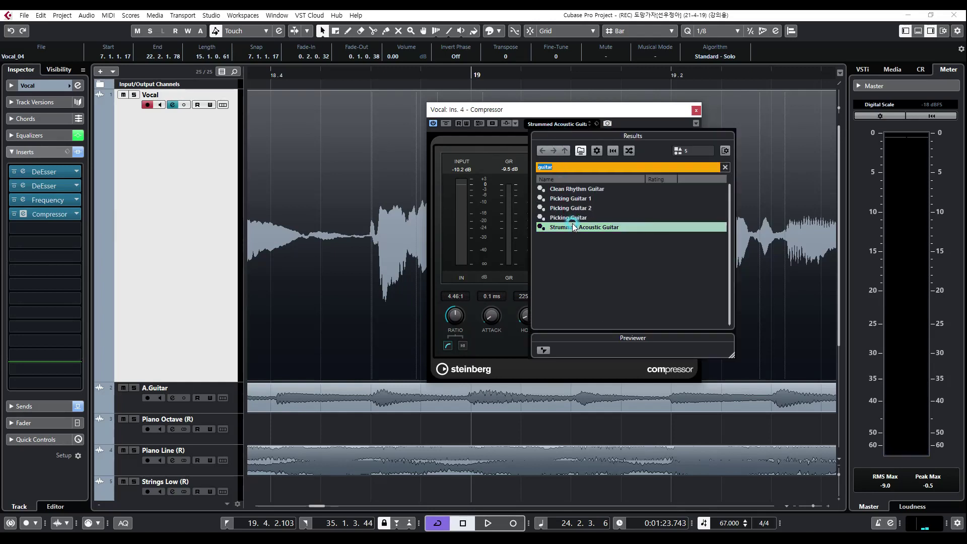
pyautogui.write('vocal')
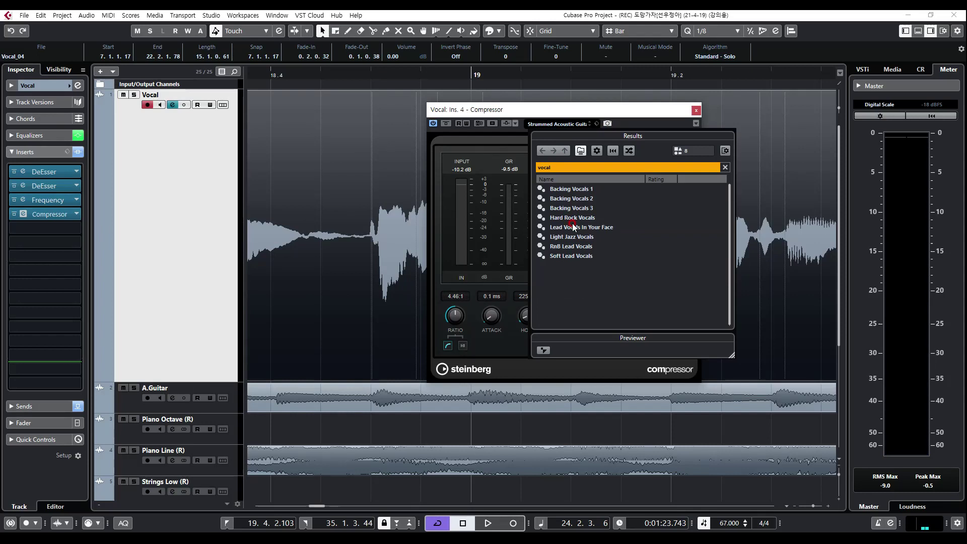
pyautogui.doubleClick(577, 256)
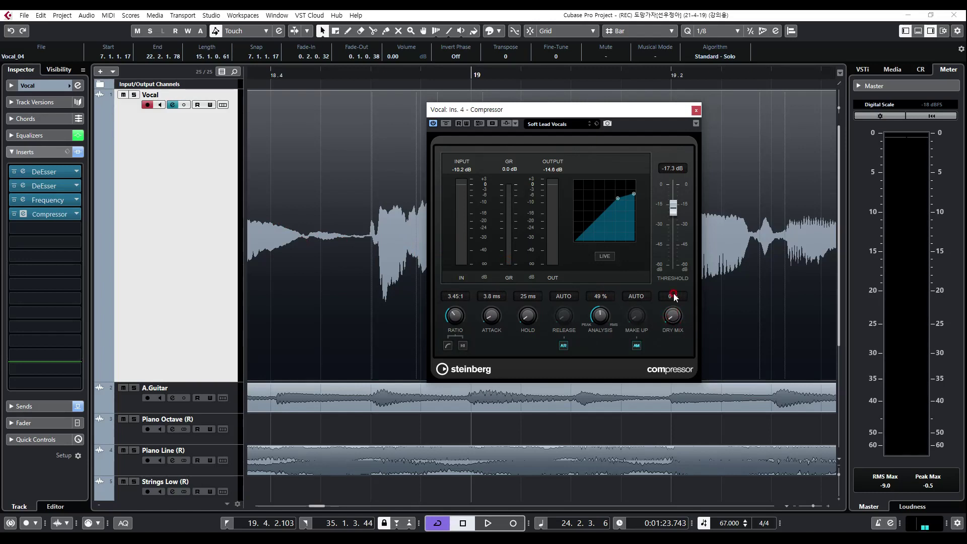
pyautogui.press('space')
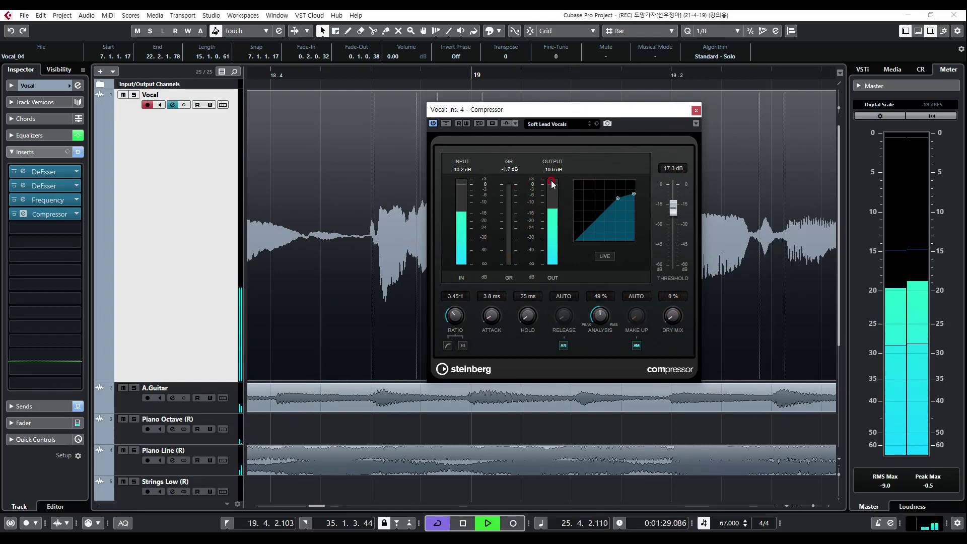
pyautogui.press('space')
# Step: Compare the compressor's Dry Mix at 100 % and 83 % during playback, and return it to 0 %
pyautogui.moveTo(672, 316); pyautogui.dragTo(675, 270)
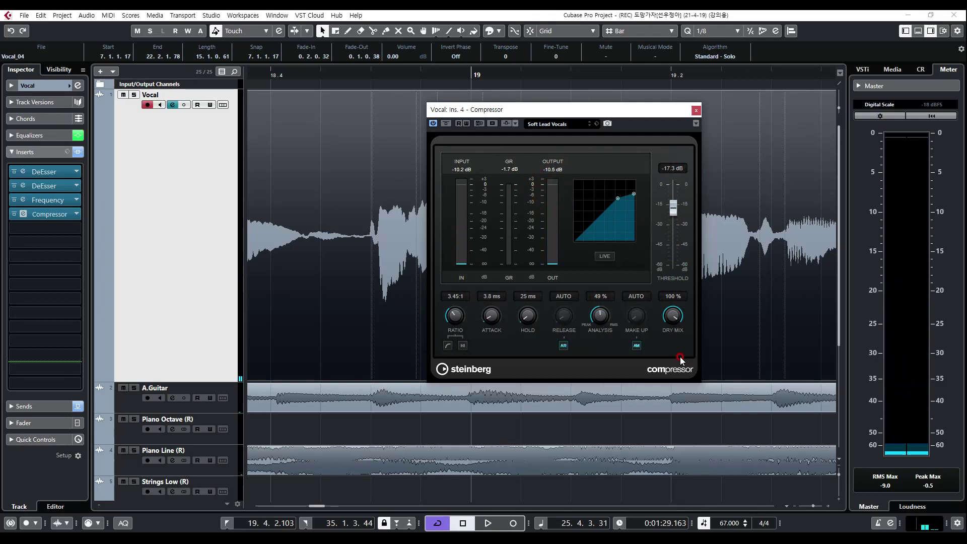
pyautogui.press('space')
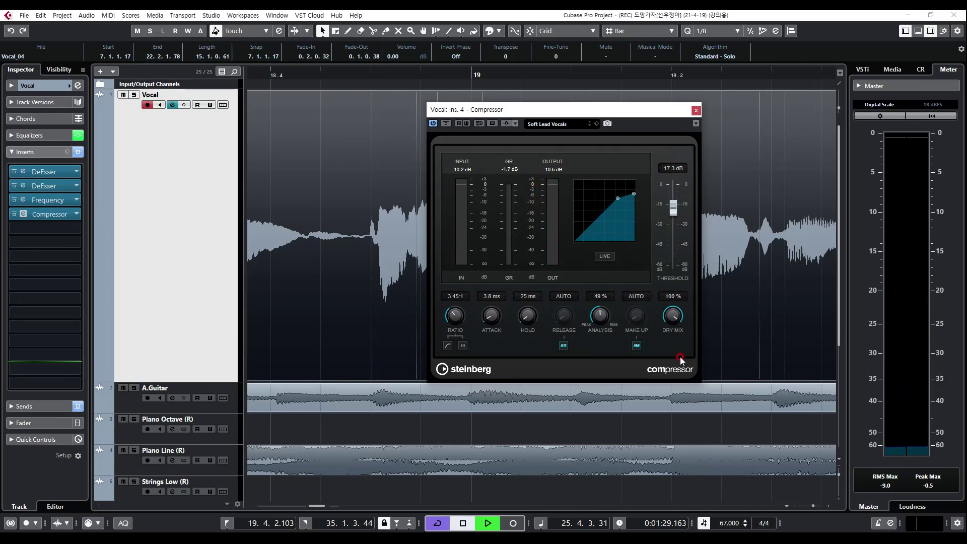
pyautogui.moveTo(675, 317); pyautogui.dragTo(648, 433)
pyautogui.moveTo(682, 329)
pyautogui.mouseDown()
pyautogui.moveTo(689, 227)
pyautogui.moveTo(687, 338)
pyautogui.mouseUp()
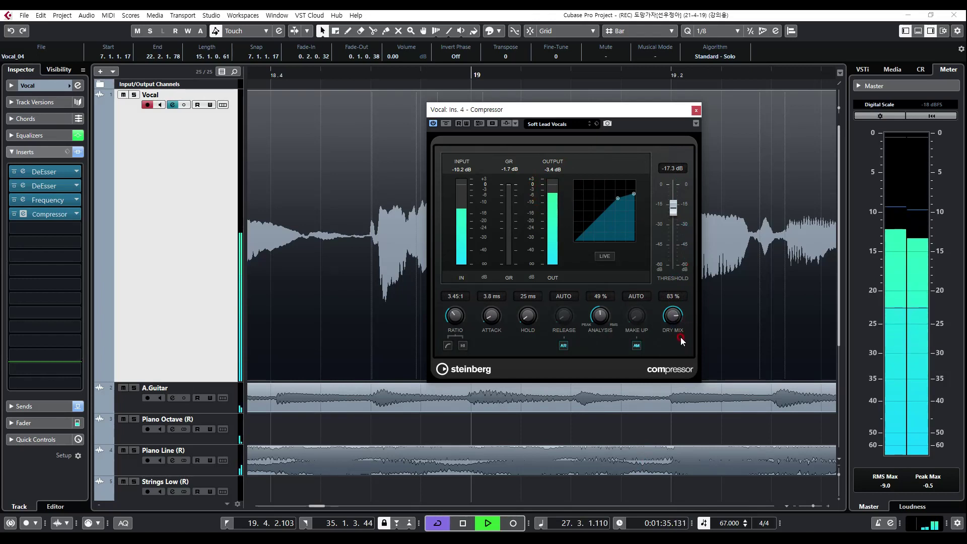
pyautogui.press('space')
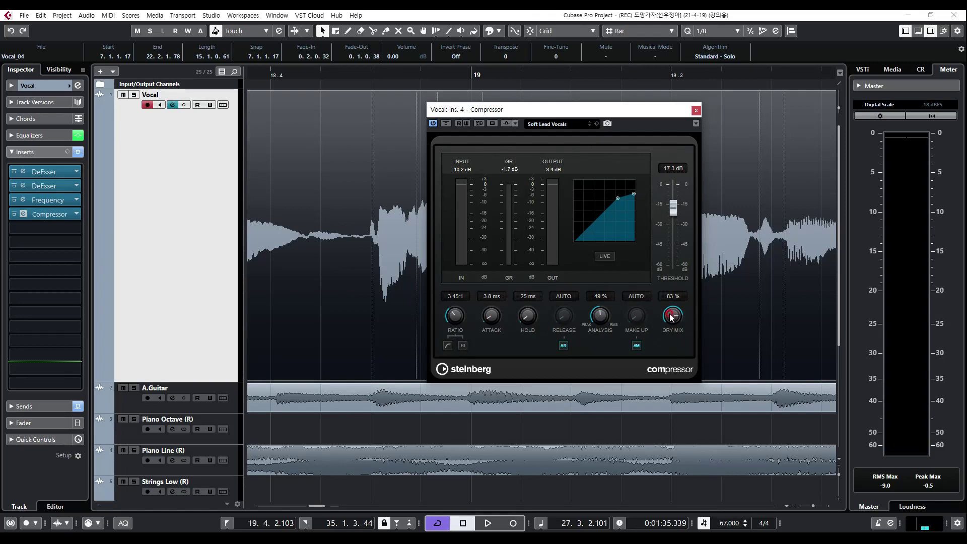
pyautogui.moveTo(682, 306); pyautogui.dragTo(673, 392)
pyautogui.click(672, 337)
# Step: Switch the compressor's auto release and auto make-up gain off and on again, and play a short stretch
pyautogui.click(564, 346)
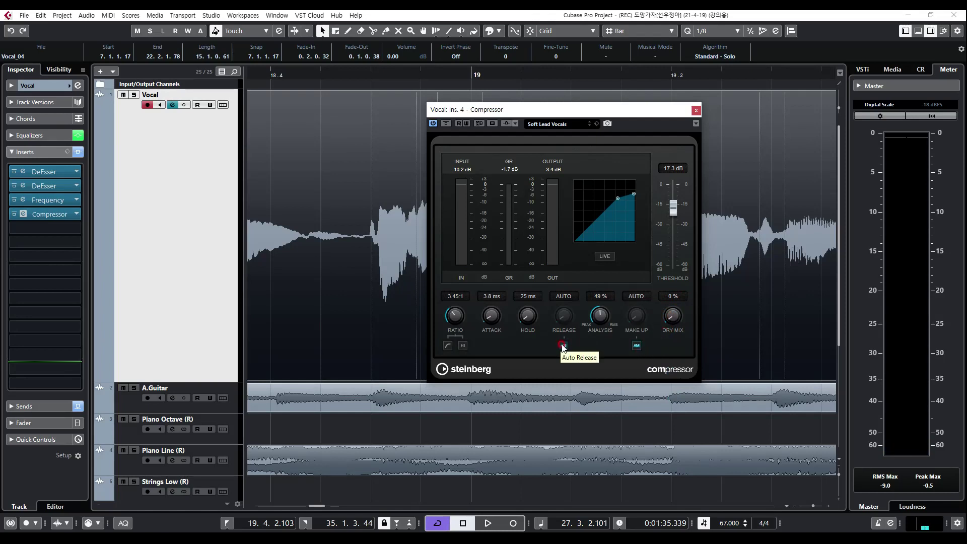
pyautogui.click(636, 345)
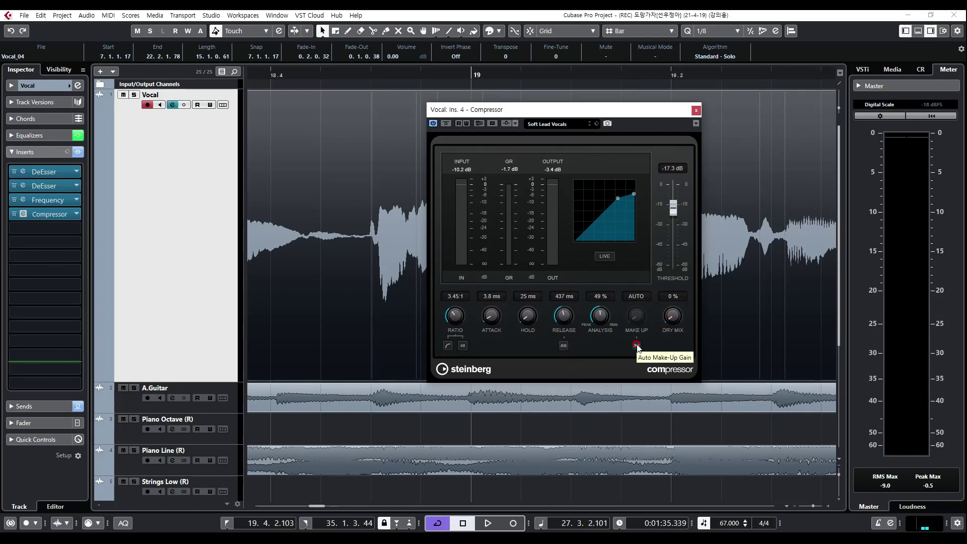
pyautogui.click(563, 346)
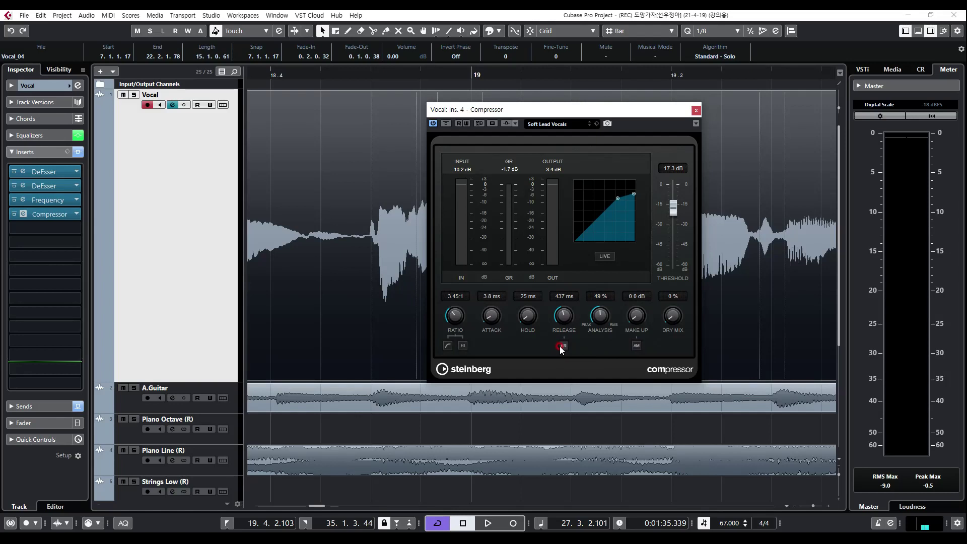
pyautogui.click(639, 347)
pyautogui.click(599, 346)
pyautogui.press('space')
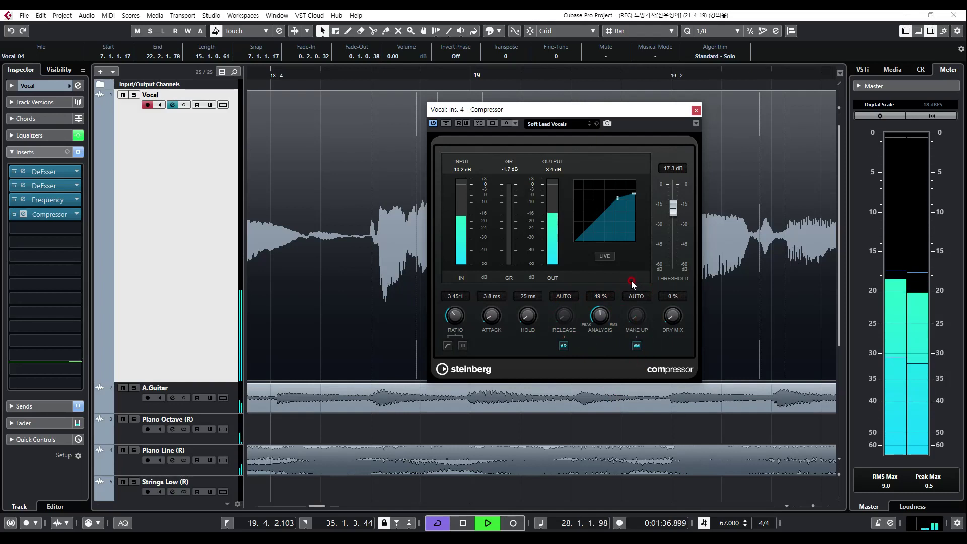
pyautogui.press('space')
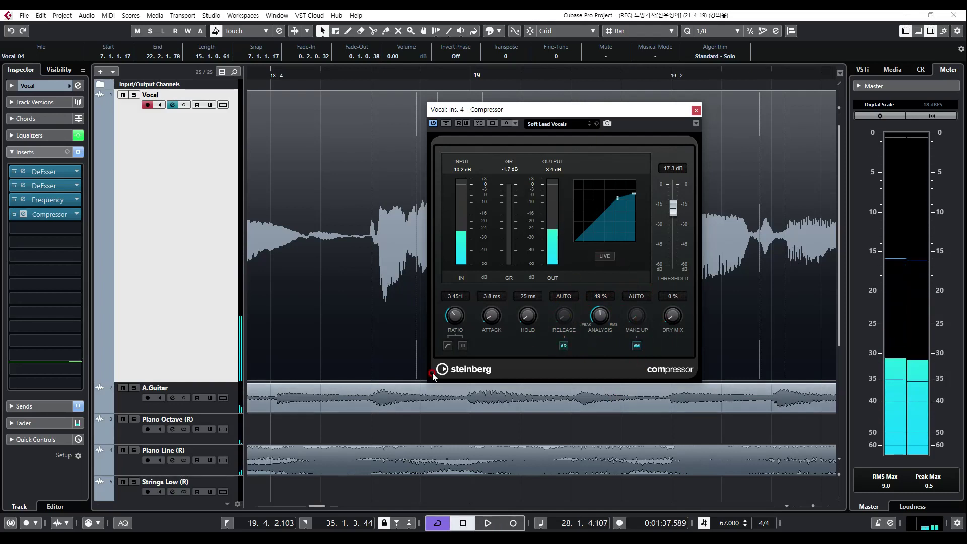
# Step: Reset the compressor's peak readings, move its window aside, and switch its side-chain on and off again
pyautogui.click(565, 150)
pyautogui.moveTo(512, 110); pyautogui.dragTo(370, 91)
pyautogui.click(365, 106)
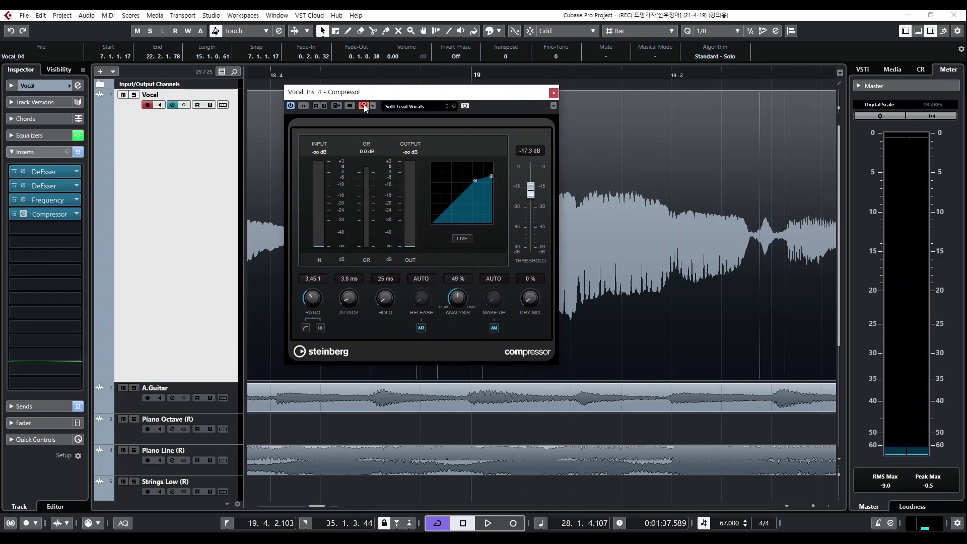
pyautogui.click(365, 106)
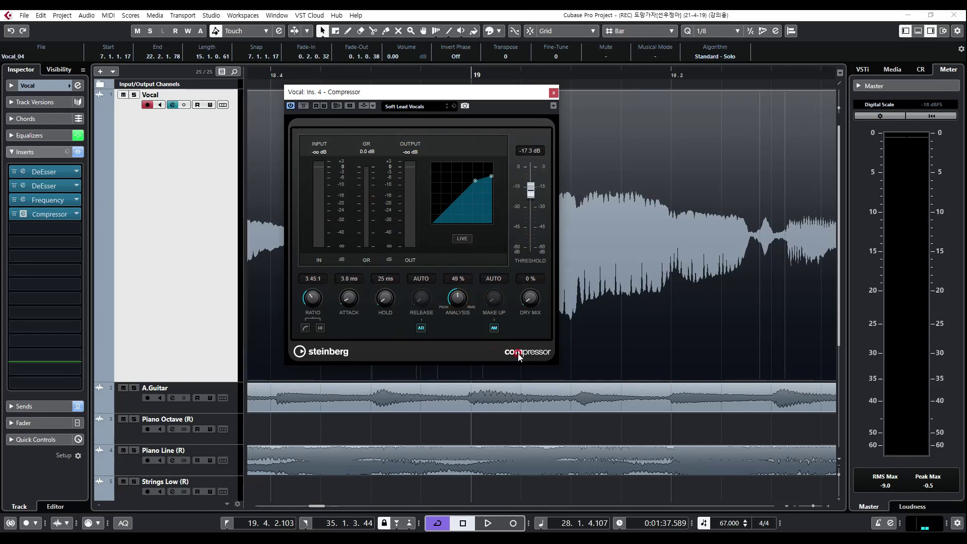
# Step: Close the compressor, open the Vocal channel settings and remove the Compressor from the fourth insert slot
pyautogui.click(553, 92)
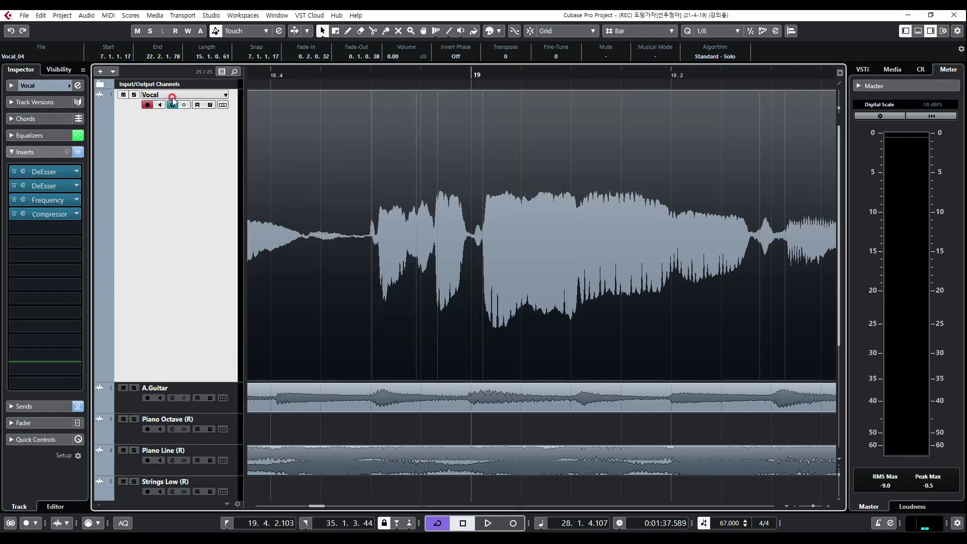
pyautogui.click(172, 104)
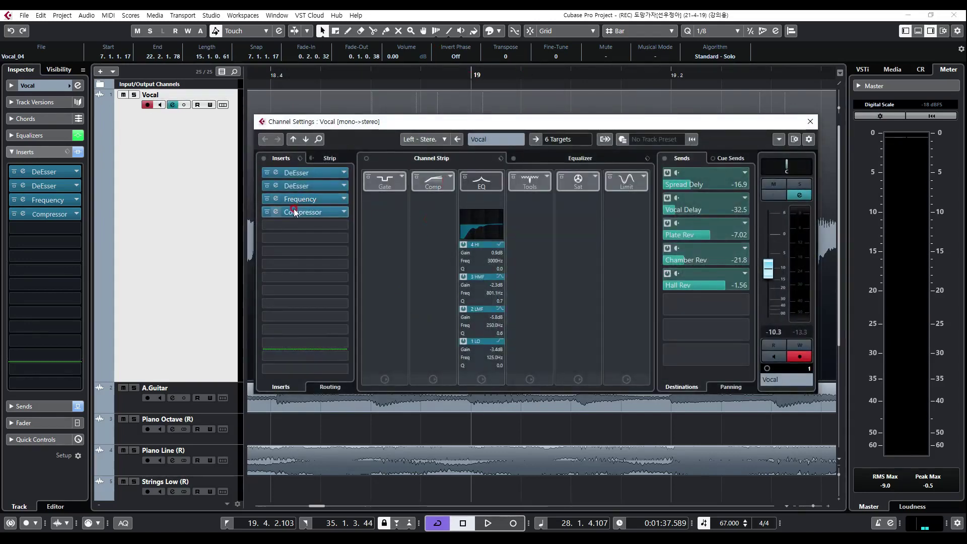
pyautogui.click(342, 213)
pyautogui.click(312, 221)
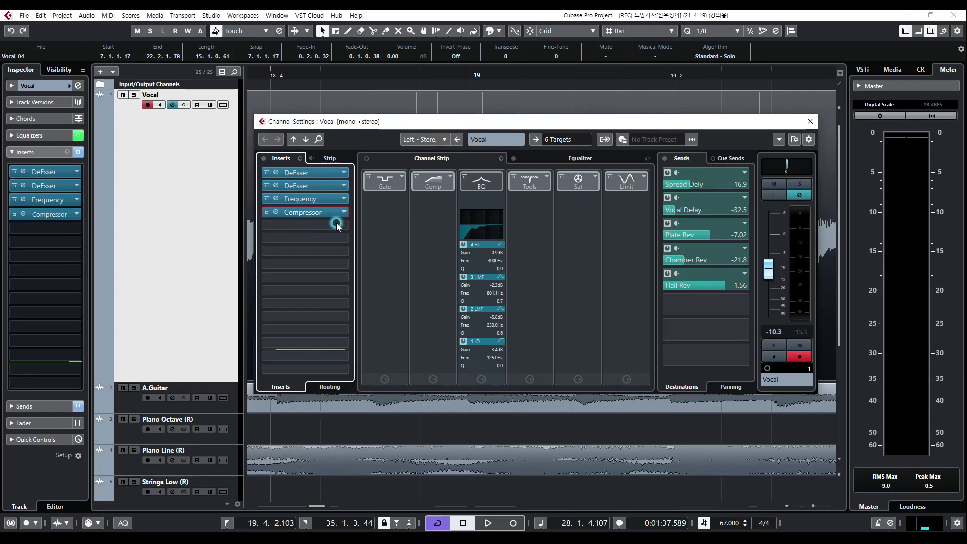
pyautogui.click(363, 253)
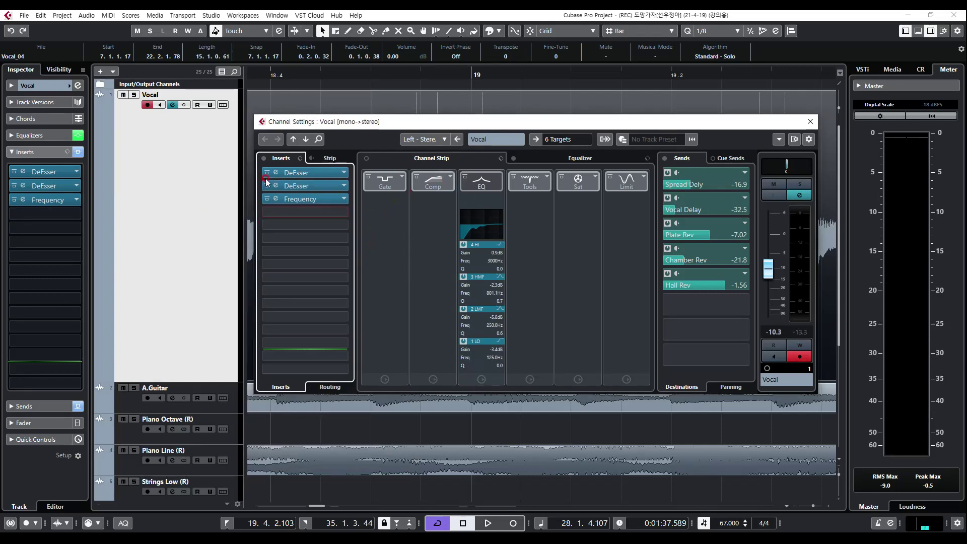
# Step: Load the VintageCompressor into the Comp module of the Vocal channel strip
pyautogui.click(449, 184)
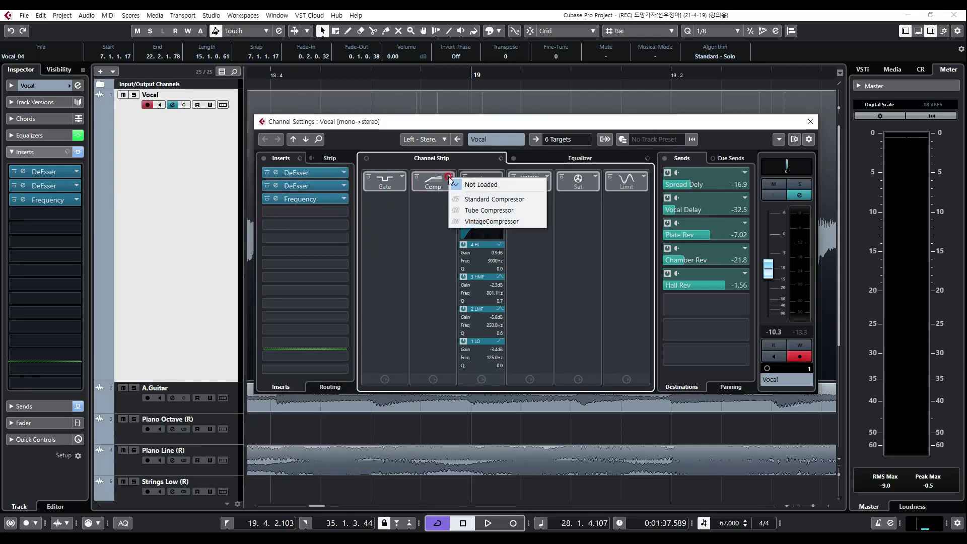
pyautogui.click(489, 212)
pyautogui.click(504, 212)
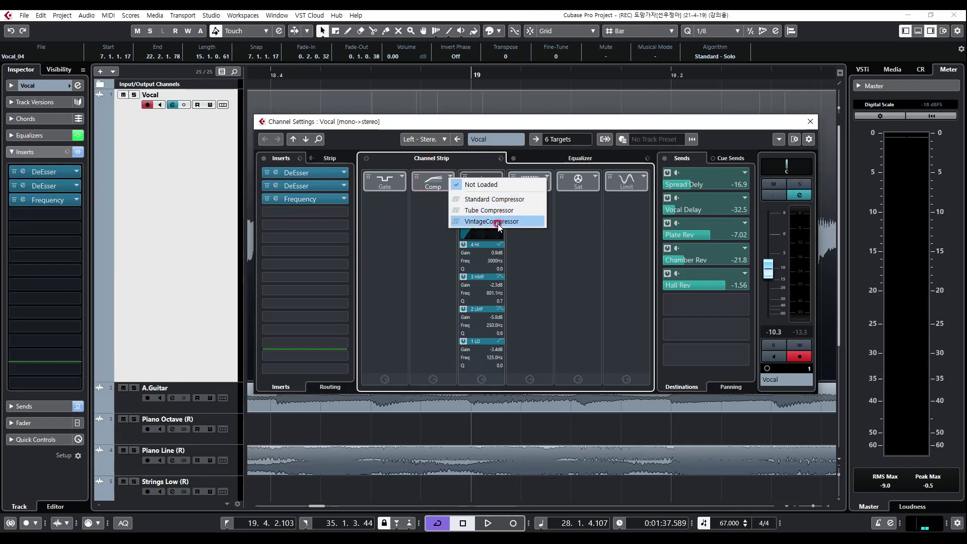
pyautogui.click(499, 221)
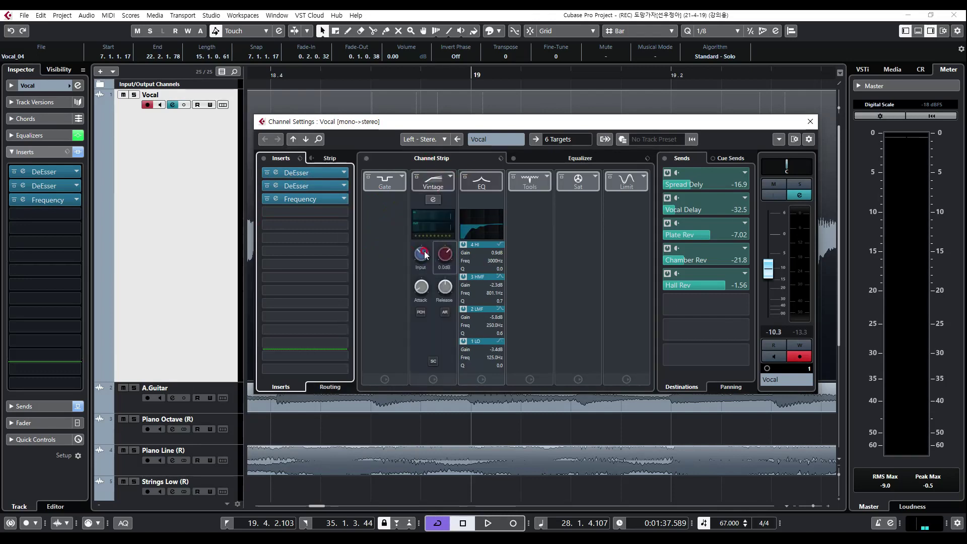
# Step: Load the Compressor from the Dynamics category into the Vocal channel's fourth insert slot and close its plug-in window
pyautogui.click(310, 213)
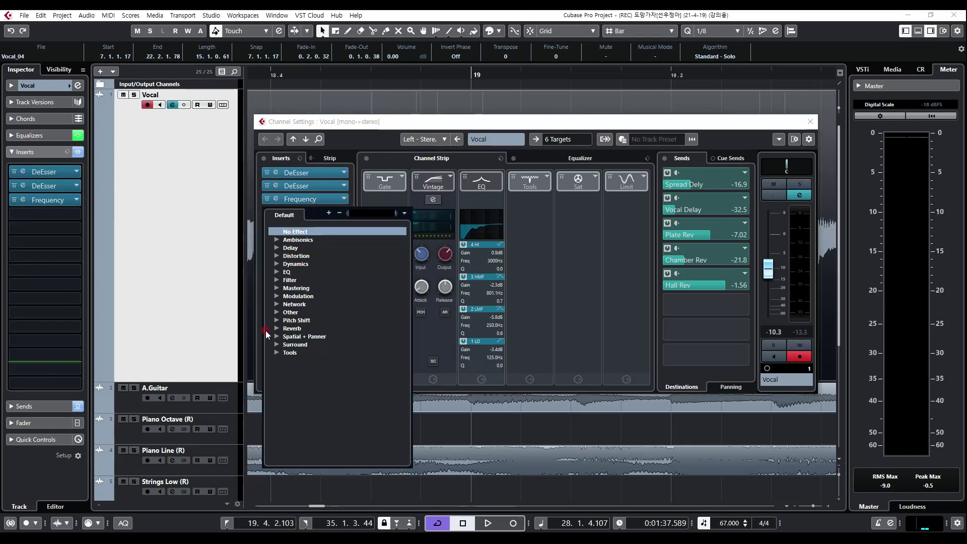
pyautogui.click(276, 266)
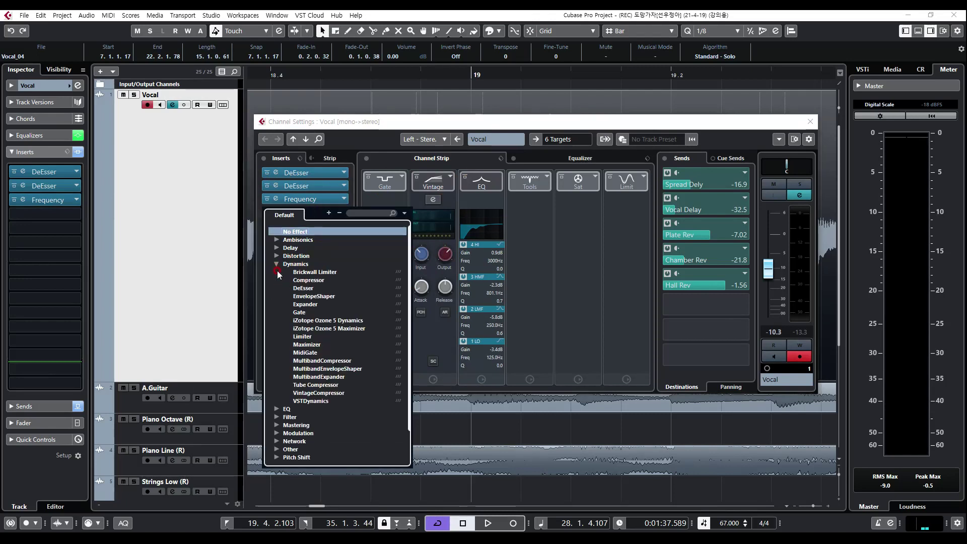
pyautogui.click(309, 280)
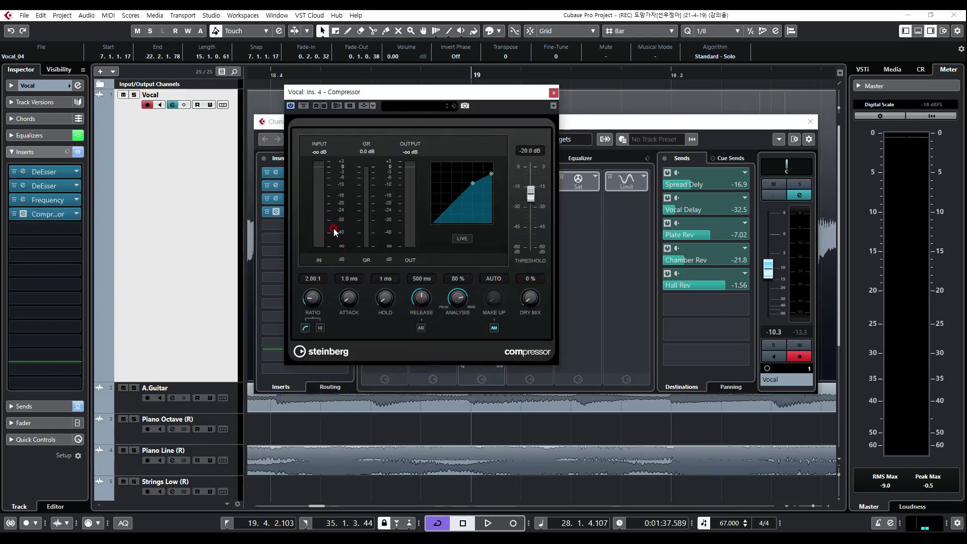
pyautogui.click(555, 92)
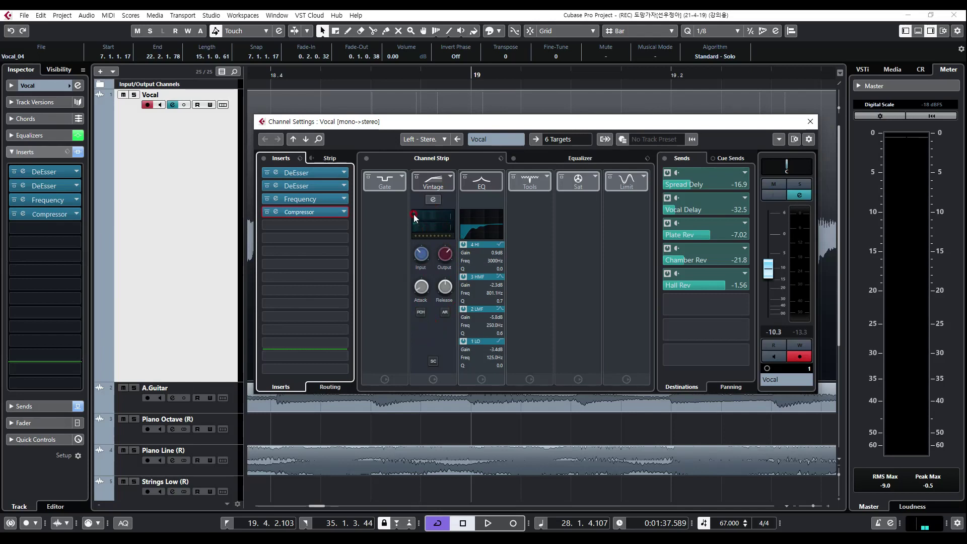
# Step: Look over the compressor types offered for the channel strip's Comp module, leave the choice as is, and close the Vocal channel settings
pyautogui.click(450, 177)
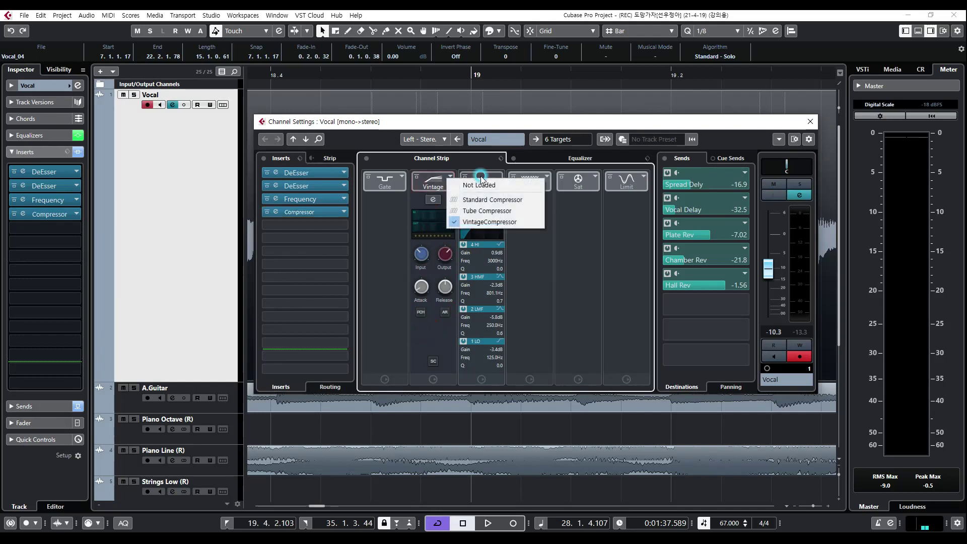
pyautogui.click(368, 239)
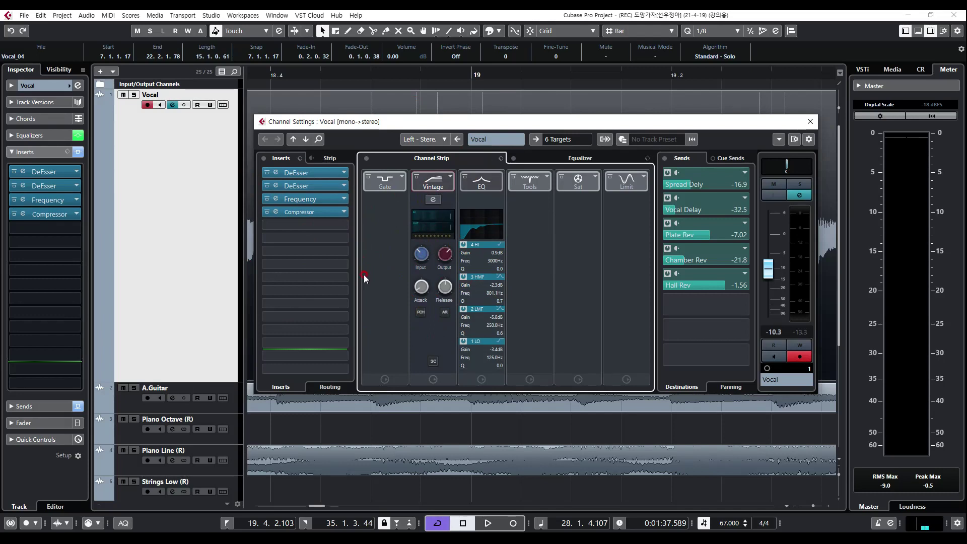
pyautogui.click(842, 116)
pyautogui.click(173, 105)
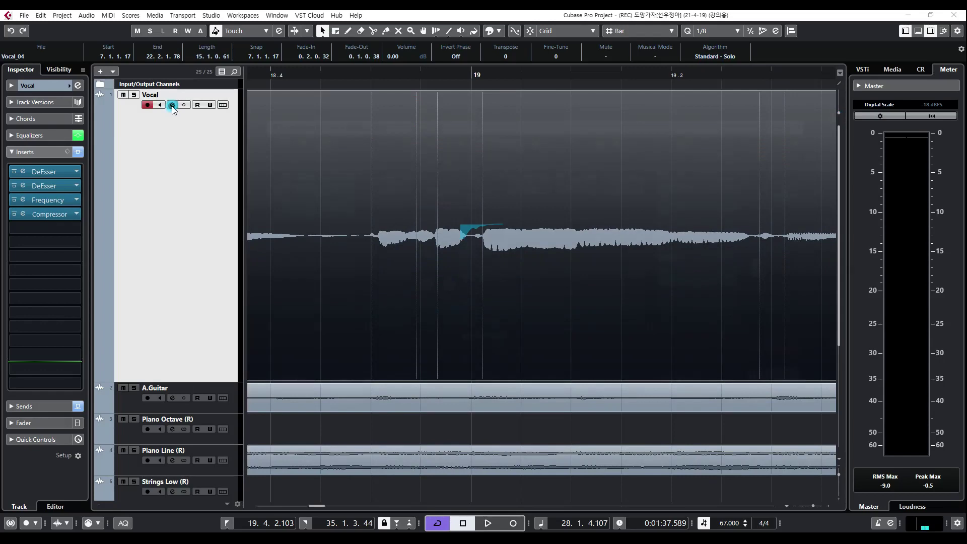